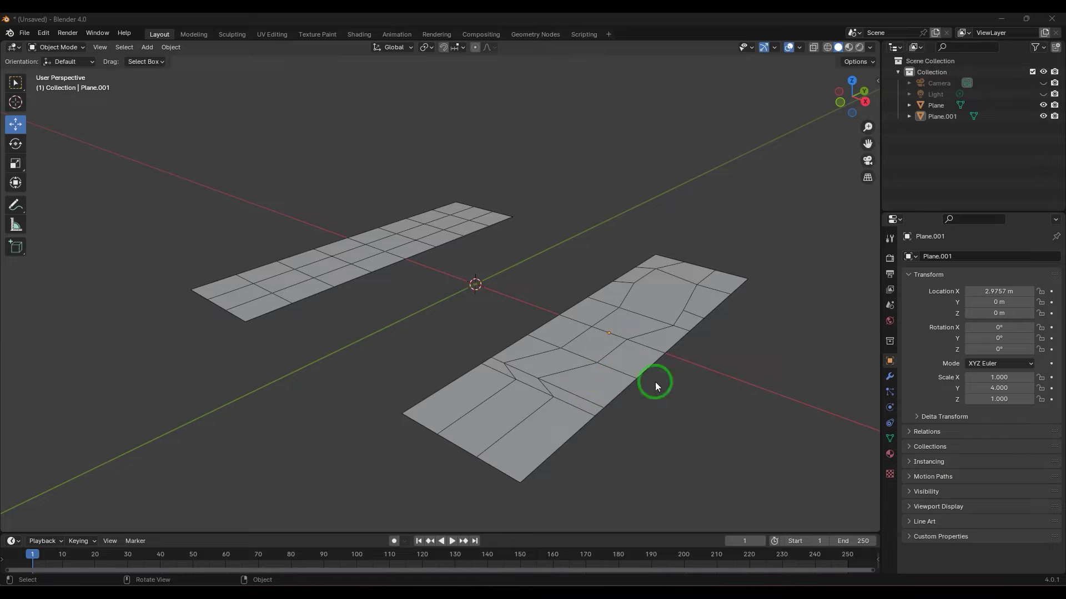
# - Select the regular grid plane and enter Edit Mode on its mesh
pyautogui.moveTo(719, 402)
pyautogui.mouseDown(button='middle')
pyautogui.moveTo(659, 409)
pyautogui.moveTo(709, 413)
pyautogui.mouseUp(button='middle')
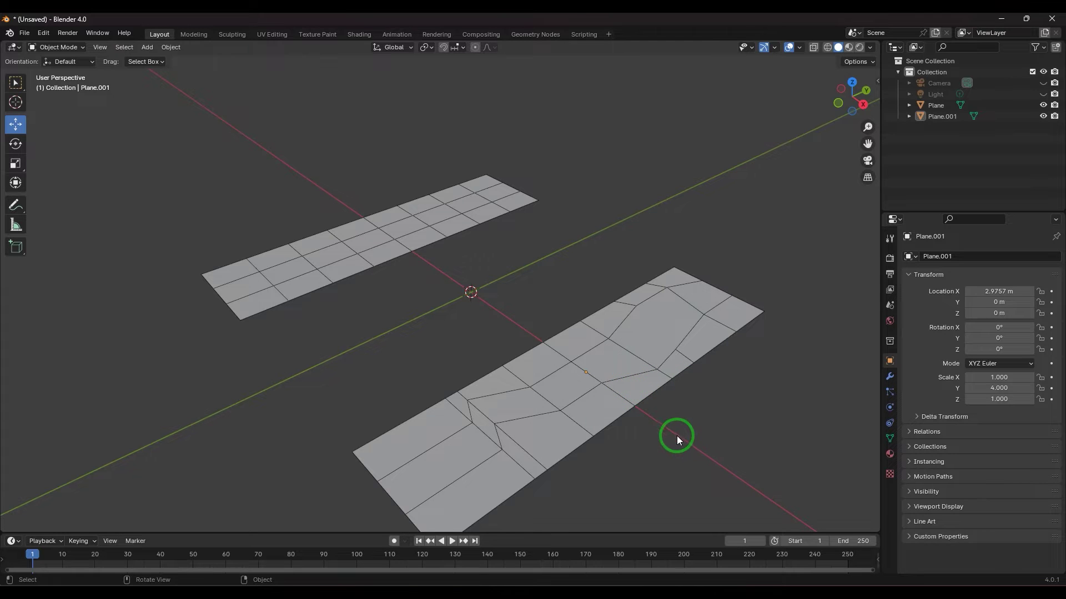
pyautogui.keyDown('shift'); pyautogui.moveTo(677, 435); pyautogui.dragTo(648, 405, button='middle'); pyautogui.keyUp('shift')
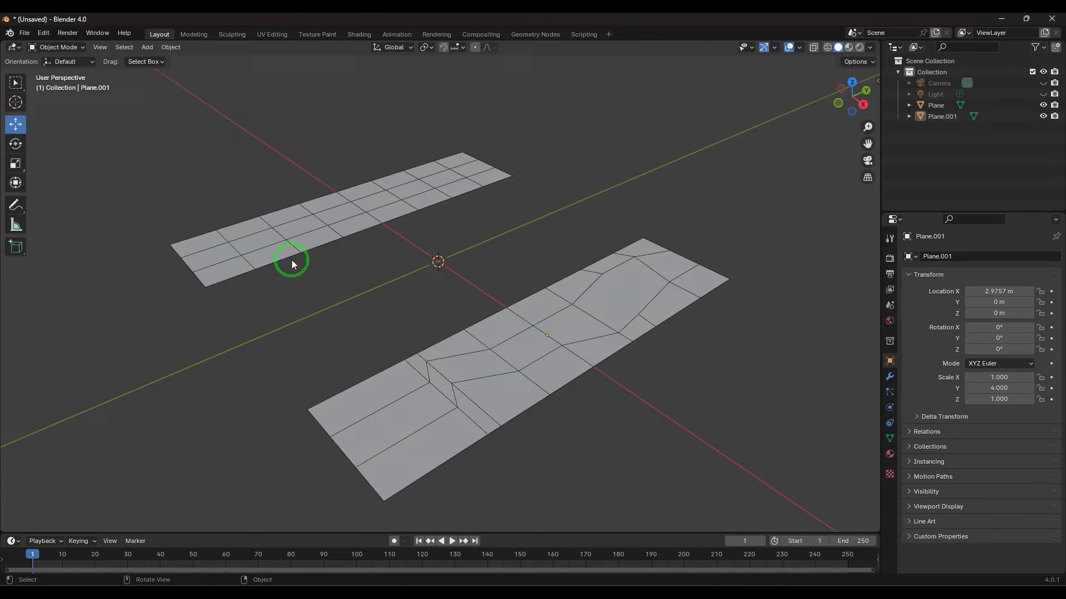
pyautogui.moveTo(565, 438); pyautogui.dragTo(531, 461, button='middle')
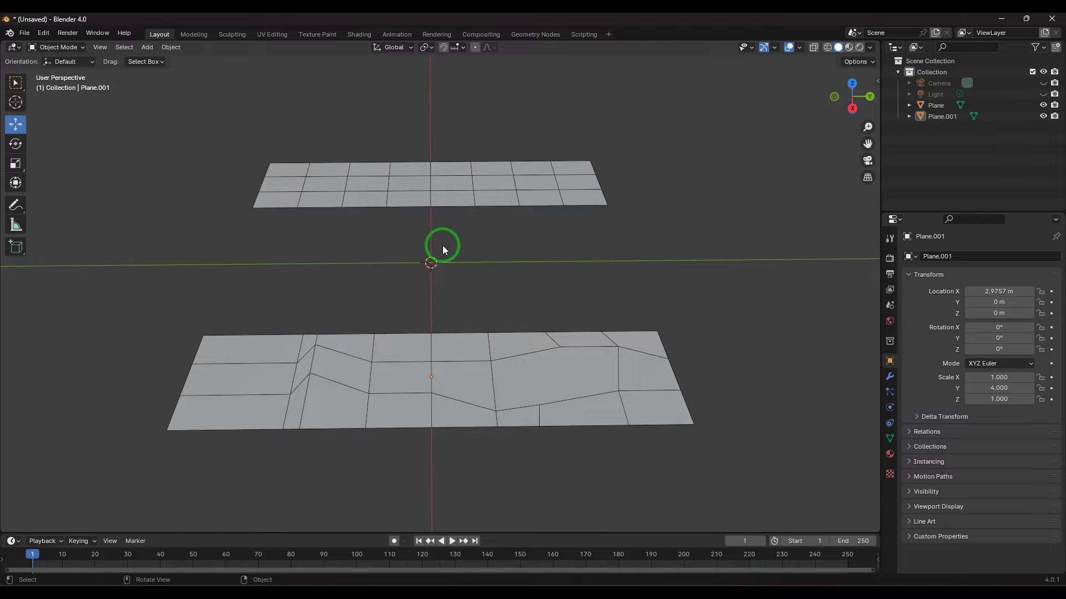
pyautogui.moveTo(279, 268); pyautogui.dragTo(397, 257, button='middle')
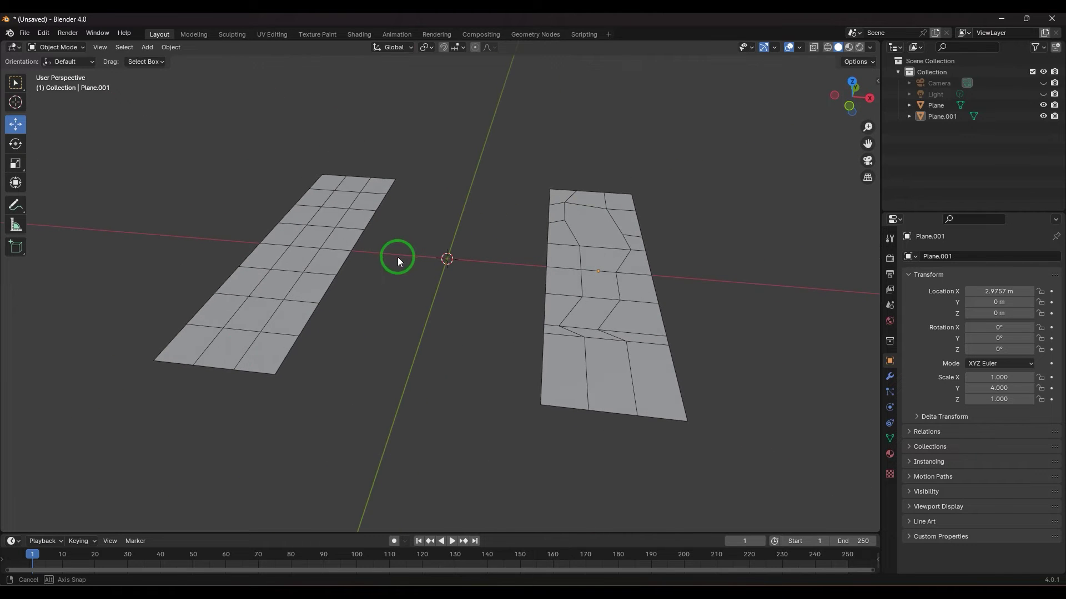
pyautogui.click(242, 350)
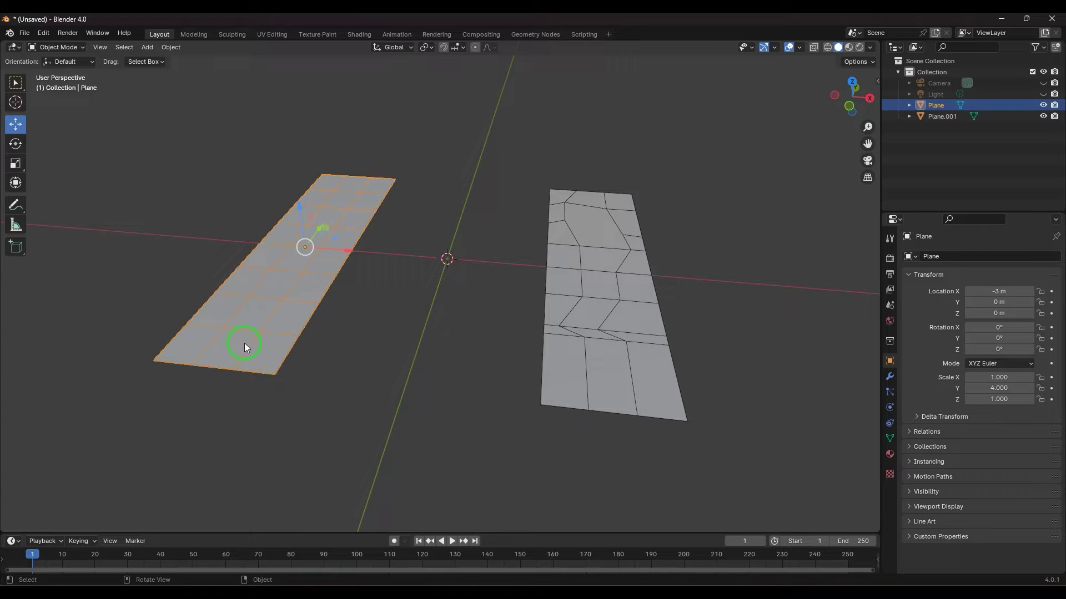
pyautogui.press('Tab')
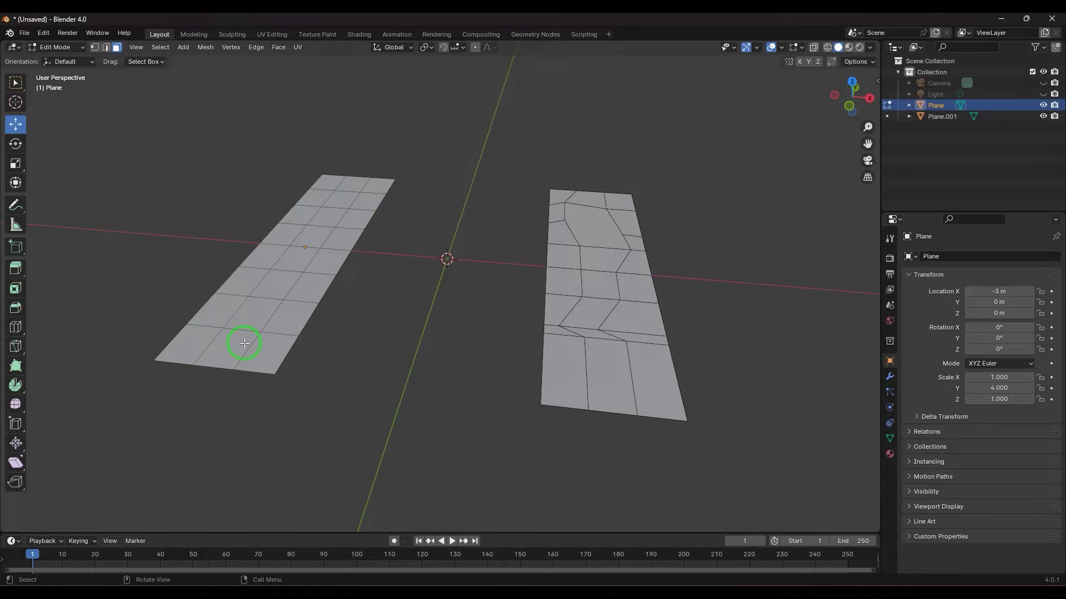
# - Box-select all the grid's faces and apply Face > Triangulate Faces
pyautogui.moveTo(119, 127); pyautogui.dragTo(399, 400)
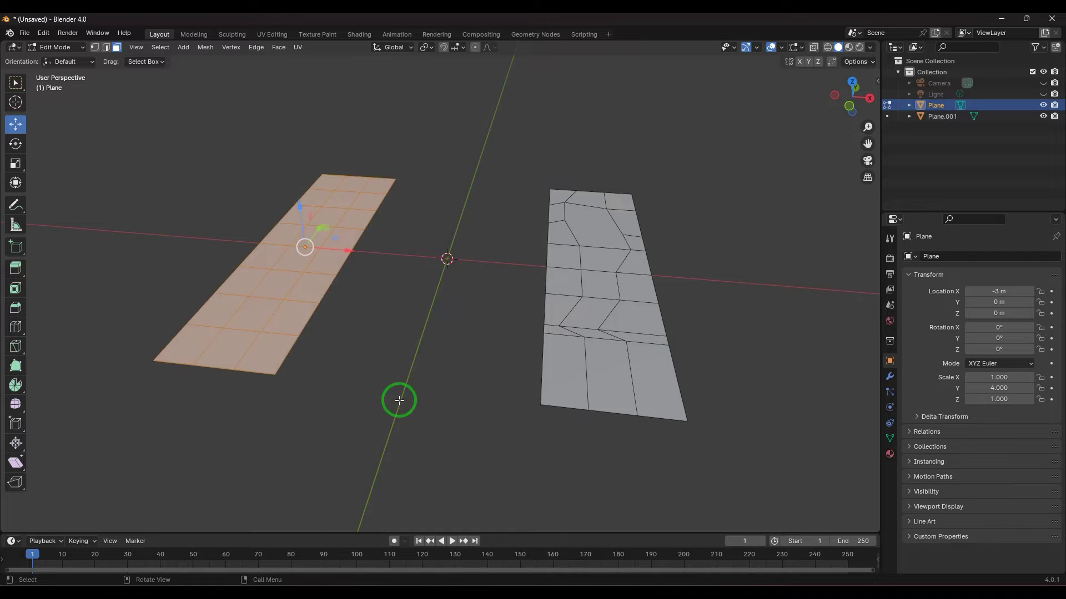
pyautogui.click(279, 47)
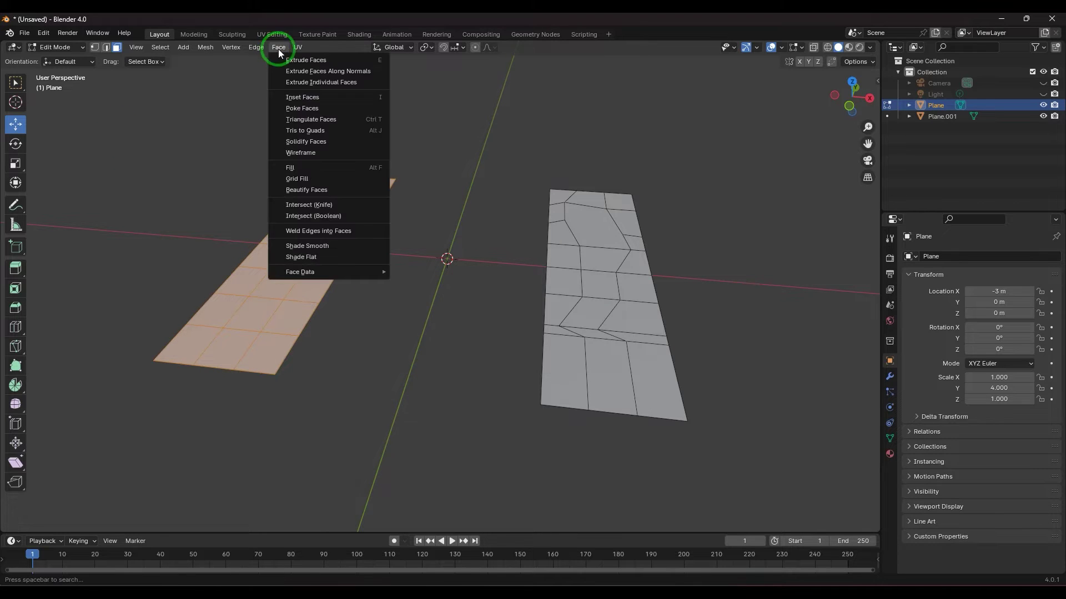
pyautogui.click(323, 124)
pyautogui.moveTo(360, 302)
pyautogui.mouseDown(button='middle')
pyautogui.moveTo(327, 337)
pyautogui.moveTo(254, 325)
pyautogui.moveTo(310, 256)
pyautogui.moveTo(330, 308)
pyautogui.mouseUp(button='middle')
# - Frame the grid and try Quad Method Fixed, Fixed Alternate, Shortest and Longest Diagonal, ending on Beauty
pyautogui.press('KP_Decimal')
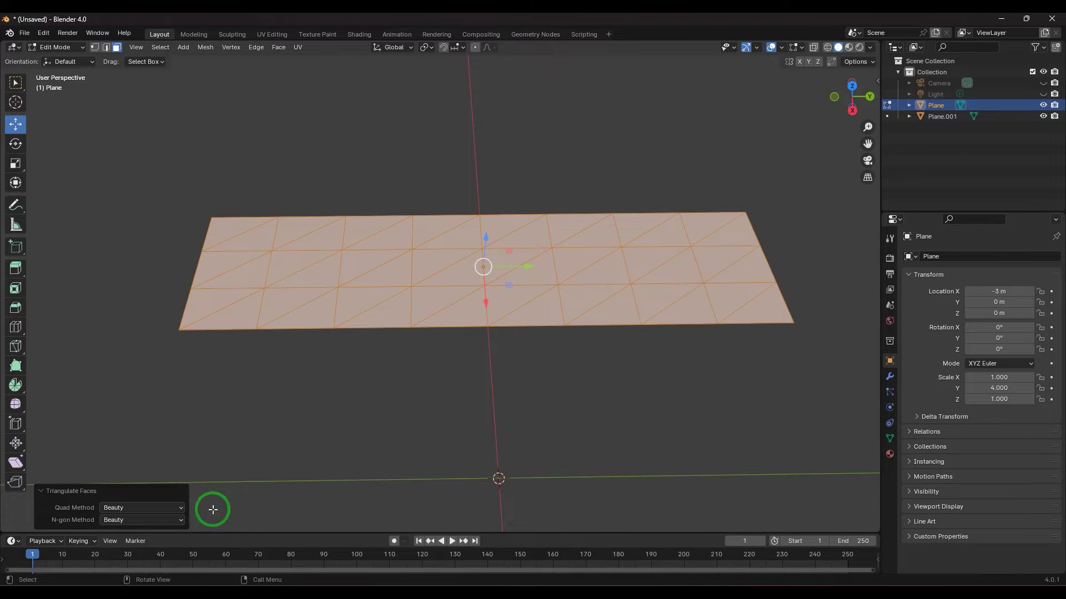
pyautogui.click(123, 509)
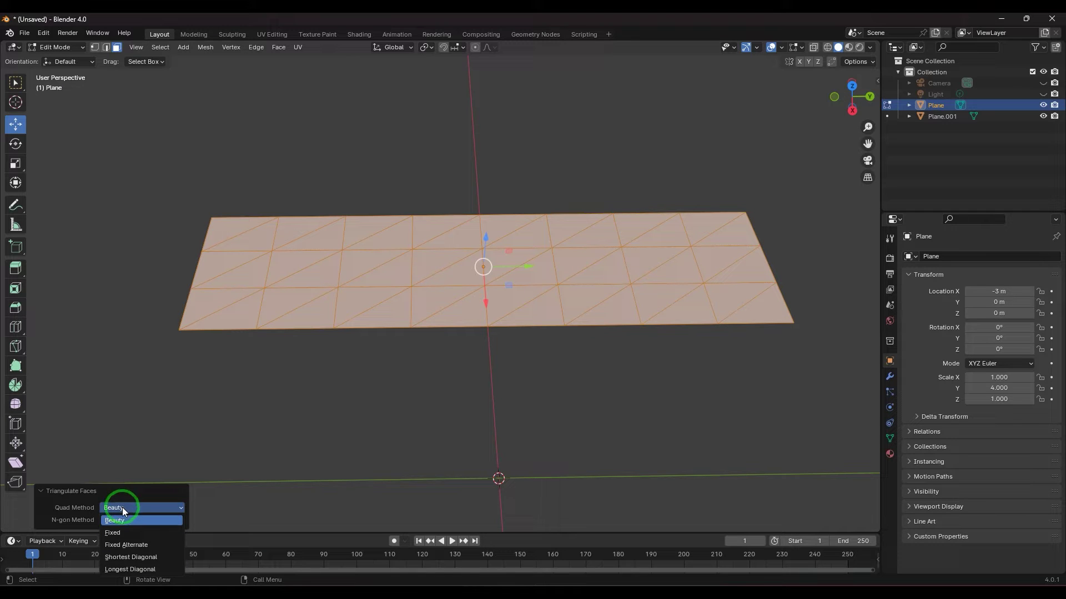
pyautogui.click(124, 530)
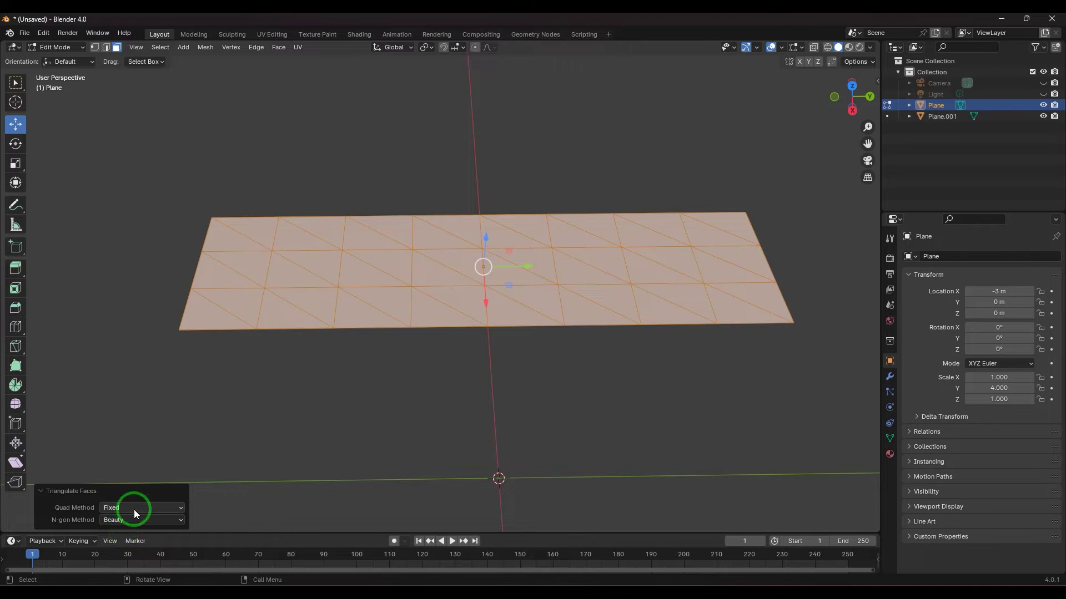
pyautogui.click(134, 510)
pyautogui.click(135, 539)
pyautogui.click(149, 513)
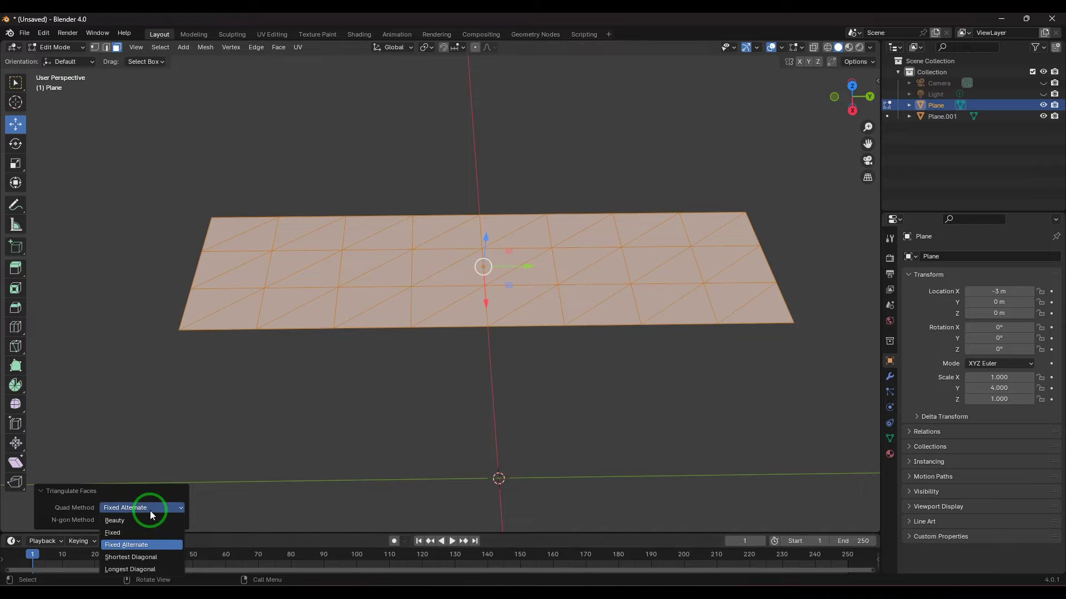
pyautogui.click(147, 558)
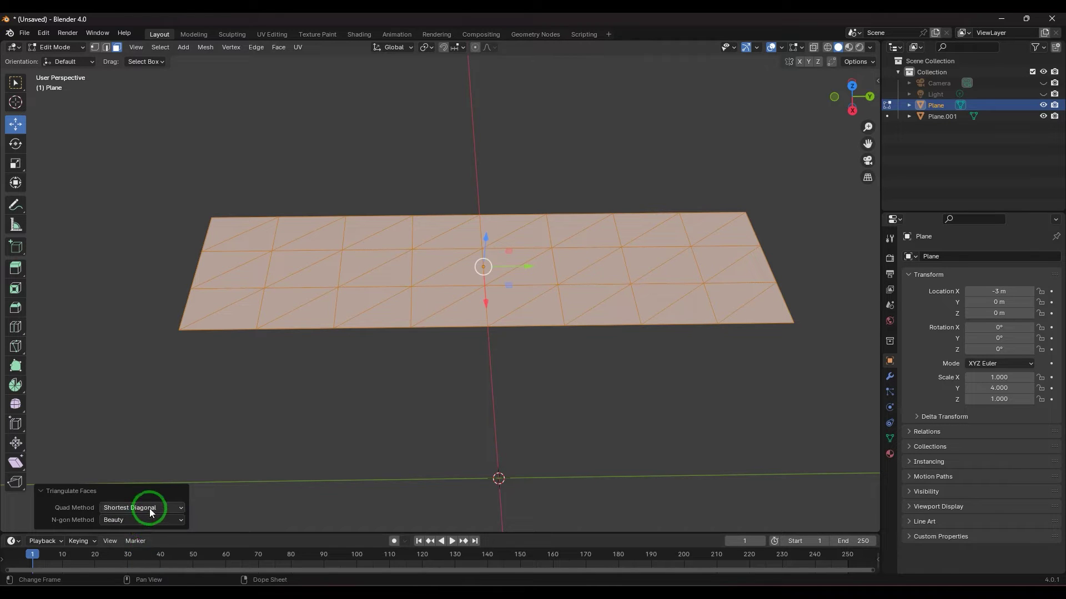
pyautogui.click(142, 507)
pyautogui.click(145, 550)
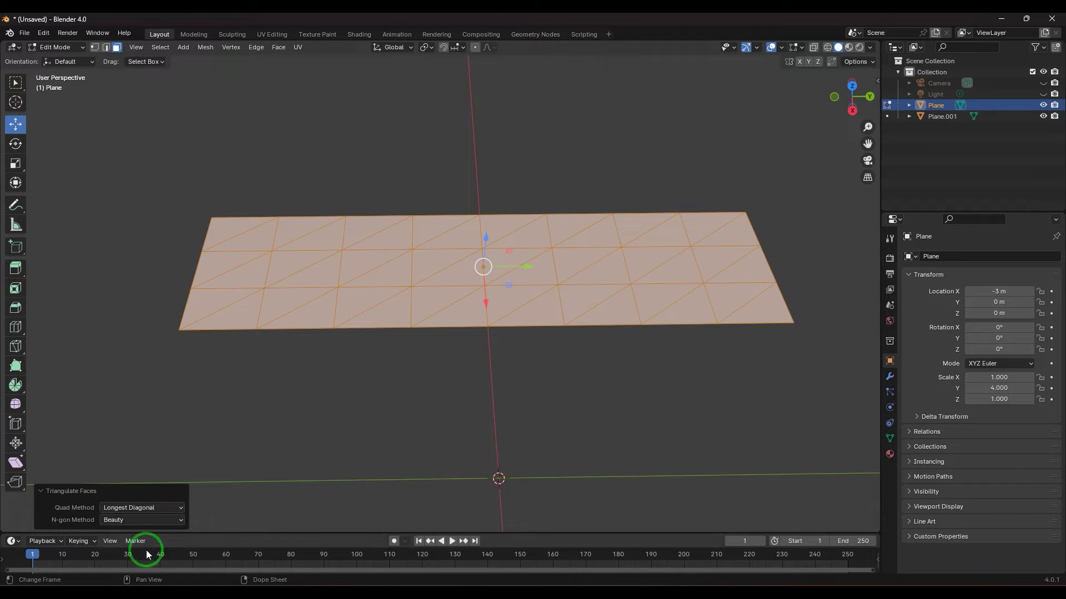
pyautogui.click(148, 508)
pyautogui.click(150, 520)
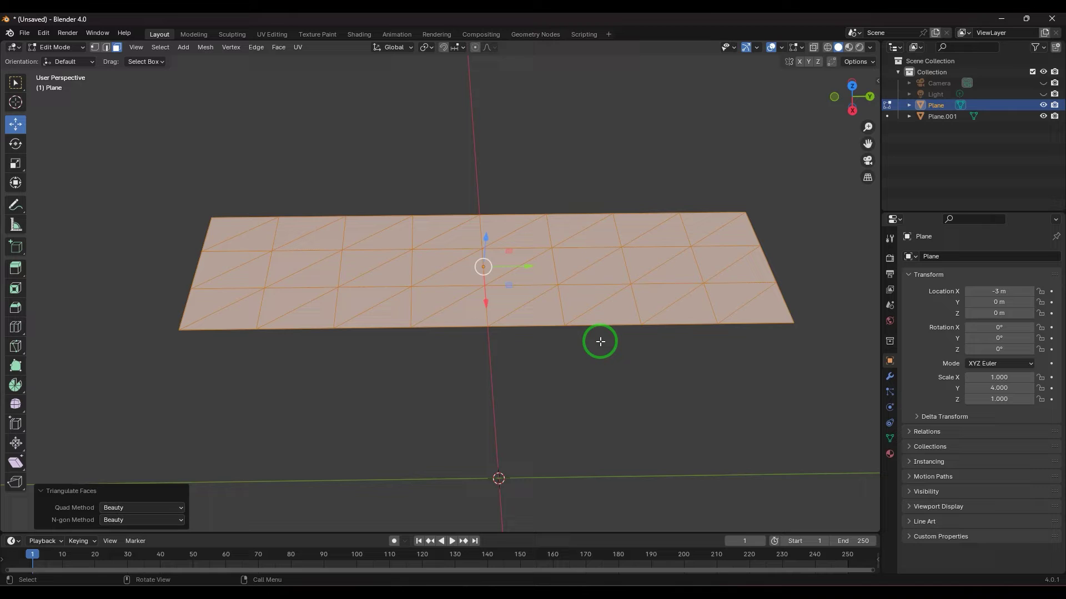
# - Leave the grid's Edit Mode, select the irregular plane and enter Edit Mode on it
pyautogui.press('Tab')
pyautogui.press('Tab')
pyautogui.press('Tab')
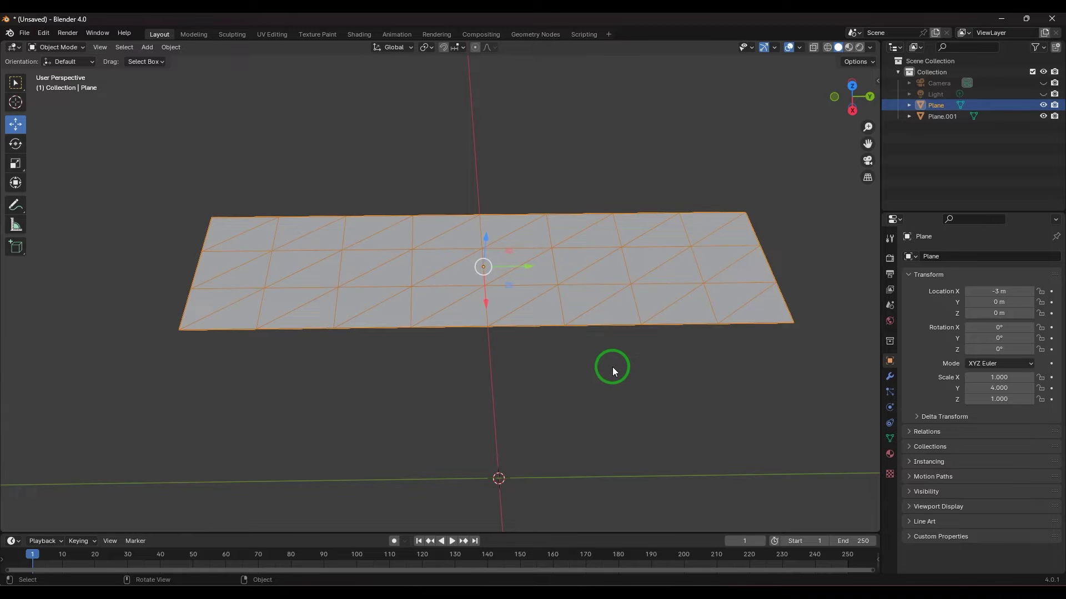
pyautogui.scroll(-3, 614, 368)
pyautogui.scroll(-2, 667, 454)
pyautogui.moveTo(689, 476)
pyautogui.mouseDown(button='middle')
pyautogui.moveTo(675, 356)
pyautogui.moveTo(633, 387)
pyautogui.mouseUp(button='middle')
pyautogui.scroll(2, 638, 397)
pyautogui.scroll(3, 639, 396)
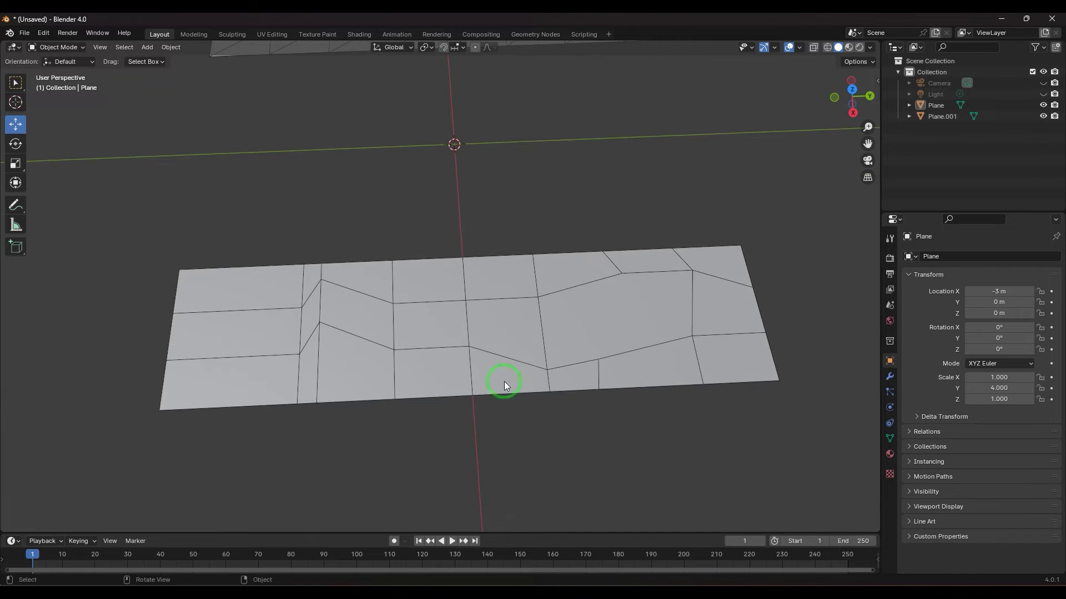
pyautogui.click(361, 336)
pyautogui.press('Tab')
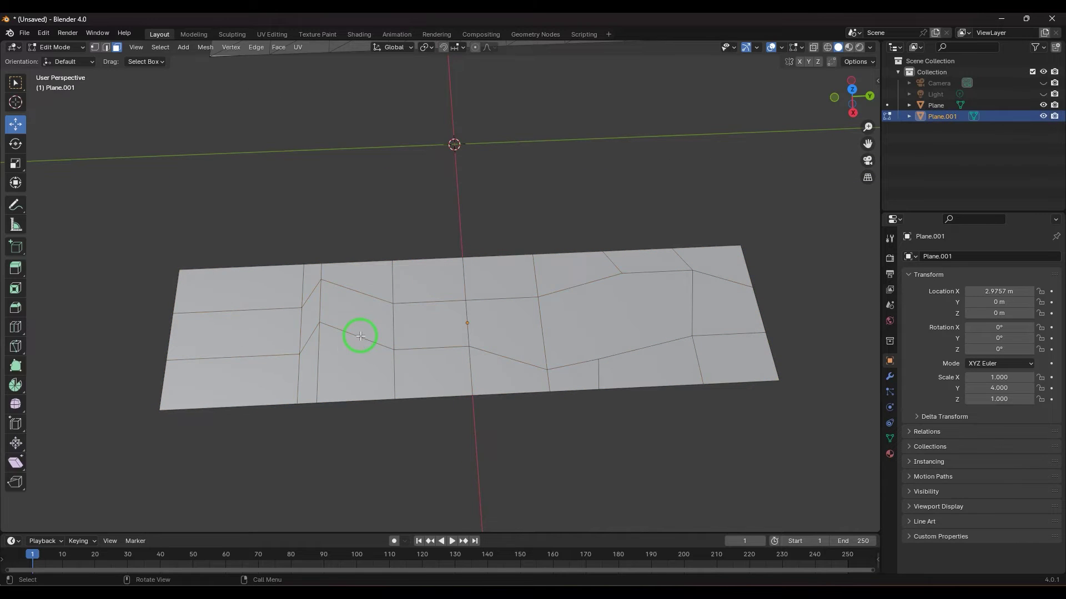
# - Select the left, middle, right, sliver, corner and large five-sided faces one at a time
pyautogui.click(239, 326)
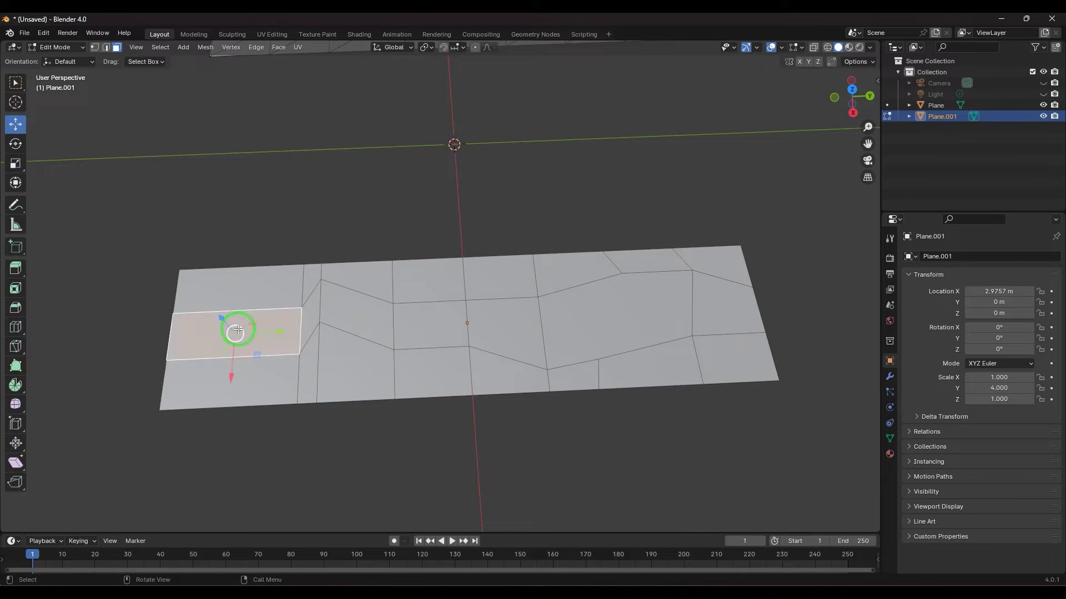
pyautogui.click(430, 321)
pyautogui.click(530, 326)
pyautogui.click(630, 325)
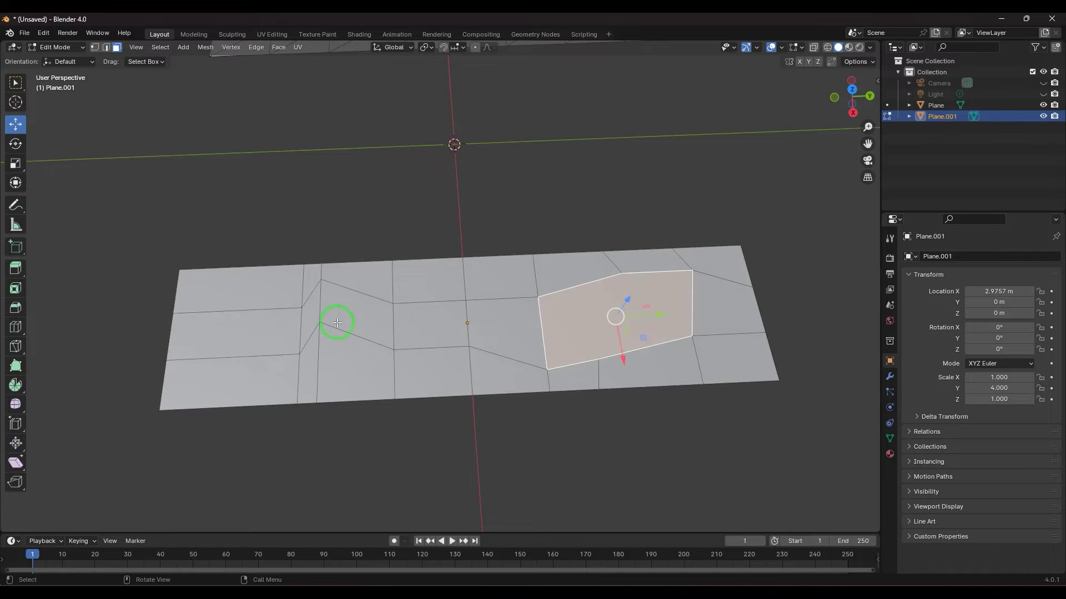
pyautogui.click(308, 284)
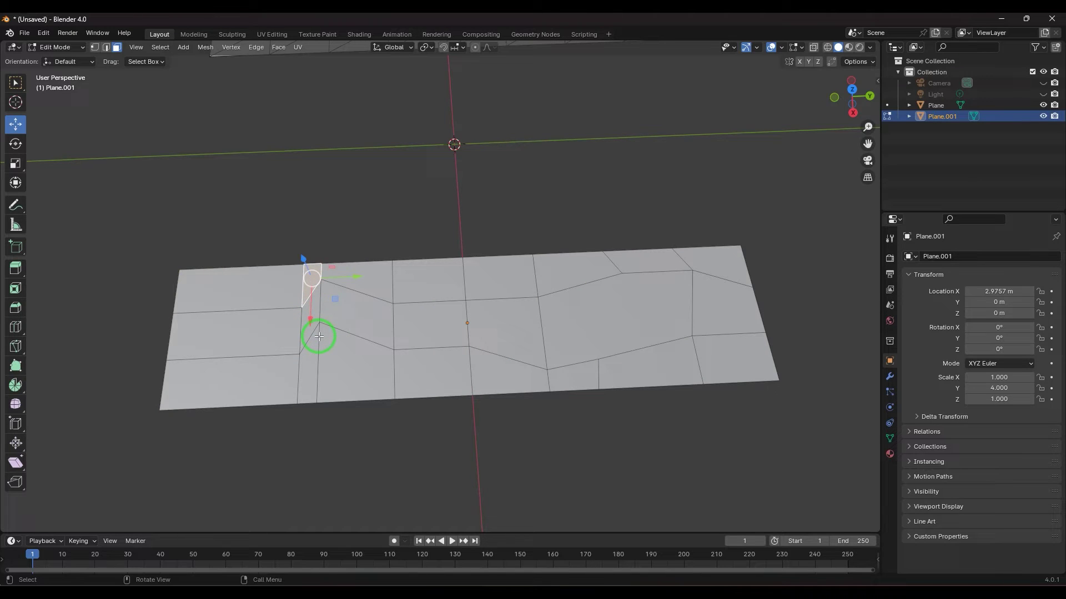
pyautogui.click(725, 362)
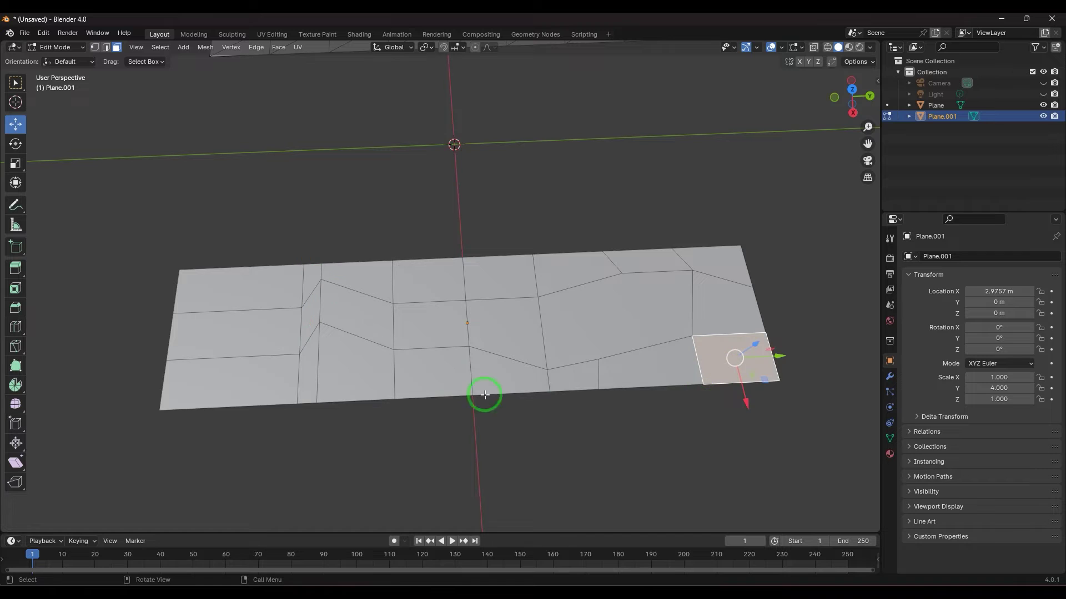
pyautogui.click(231, 375)
pyautogui.click(579, 317)
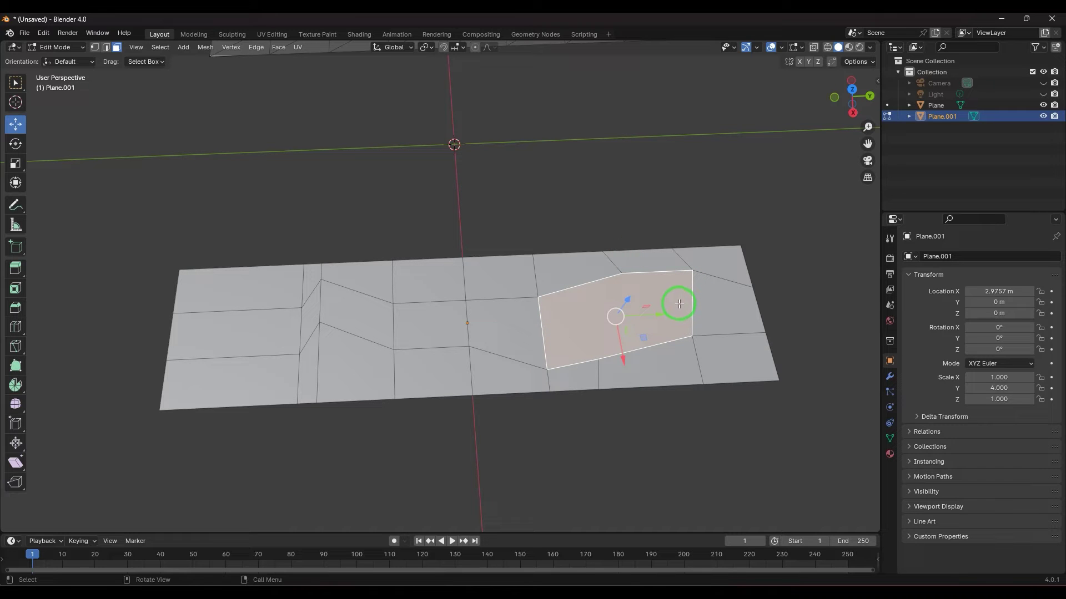
# - Box-select and clear the faces, restore the full selection, and orbit to inspect the plane
pyautogui.moveTo(153, 230); pyautogui.dragTo(843, 442)
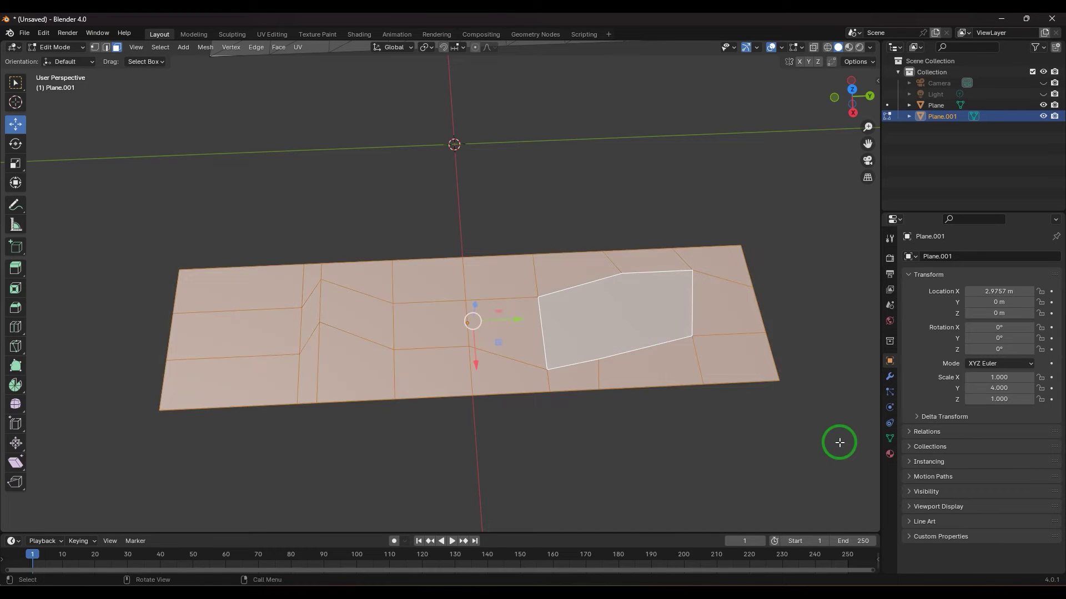
pyautogui.click(801, 425)
pyautogui.hotkey('ctrl', 'z')
pyautogui.moveTo(478, 413); pyautogui.dragTo(327, 88, button='middle')
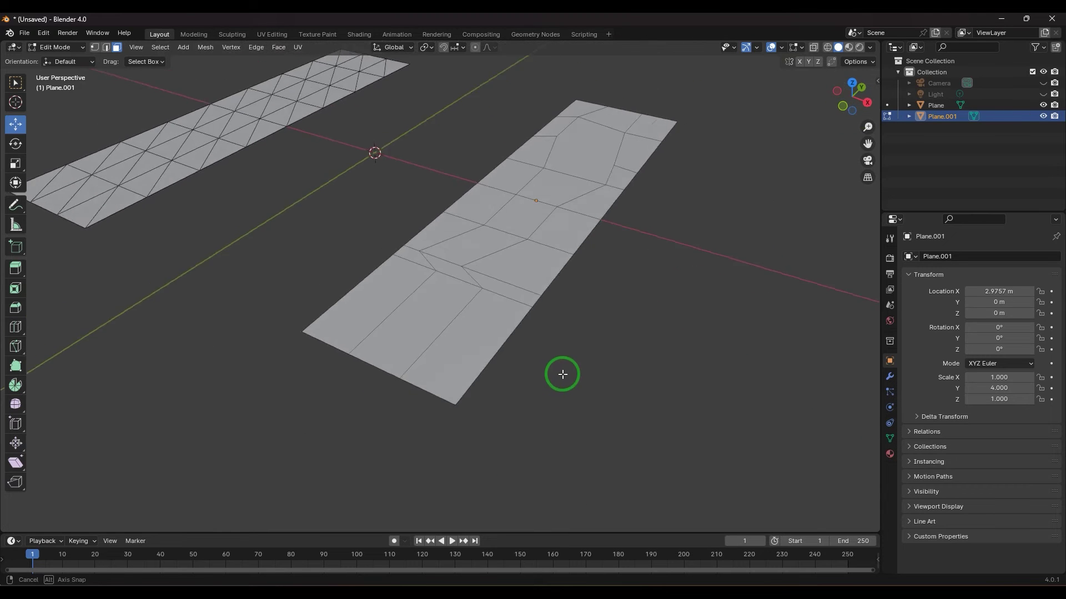
pyautogui.moveTo(673, 302); pyautogui.dragTo(626, 324, button='middle')
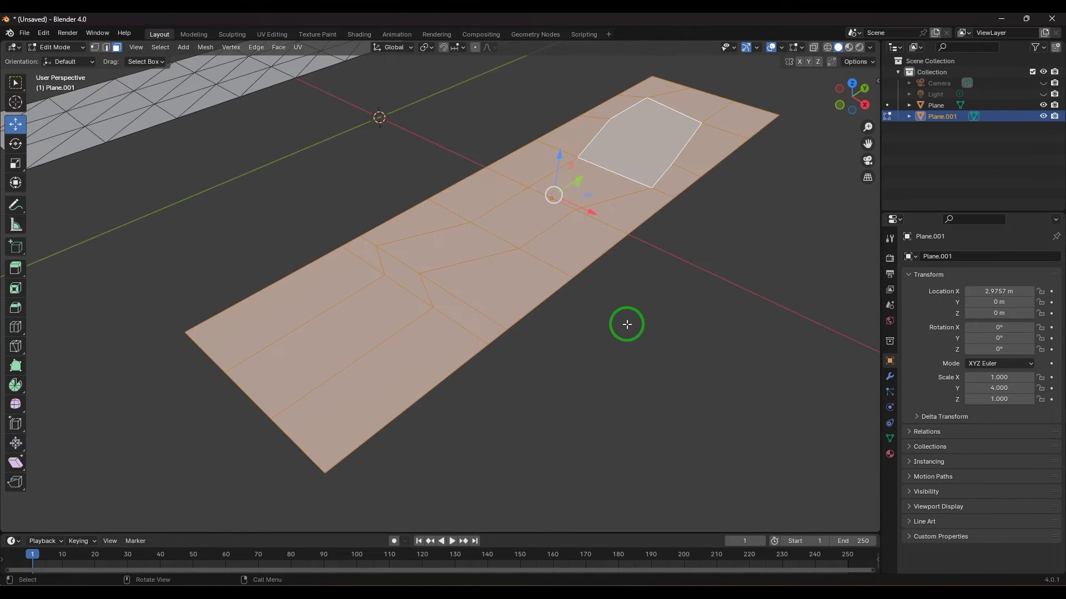
# - Triangulate the irregular plane with Ctrl+T and review the Quad Method choices
pyautogui.hotkey('ctrl', 't')
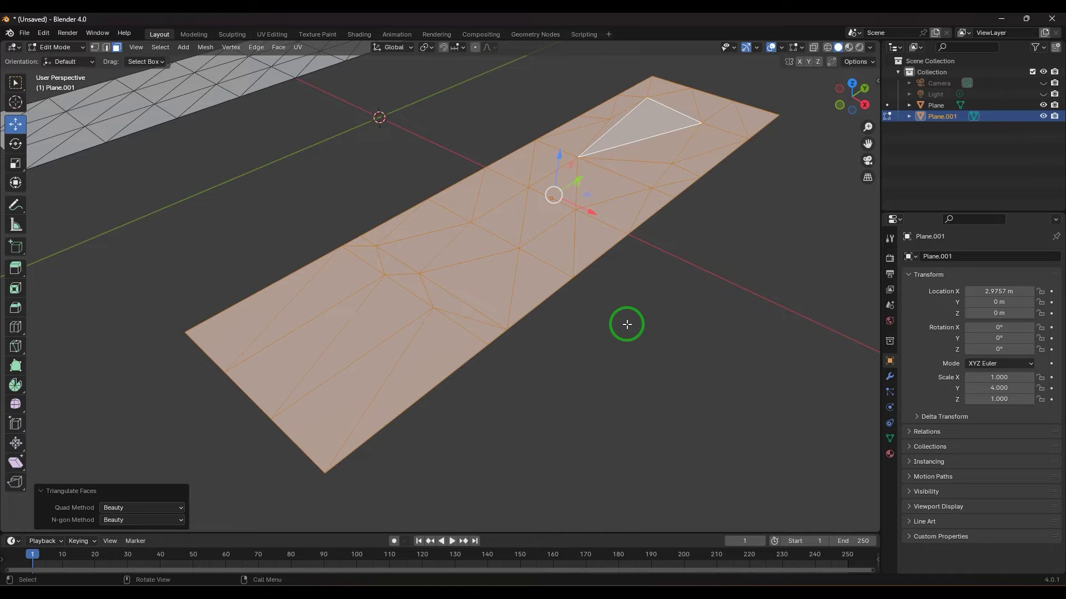
pyautogui.moveTo(673, 336)
pyautogui.mouseDown(button='middle')
pyautogui.moveTo(721, 400)
pyautogui.moveTo(668, 400)
pyautogui.mouseUp(button='middle')
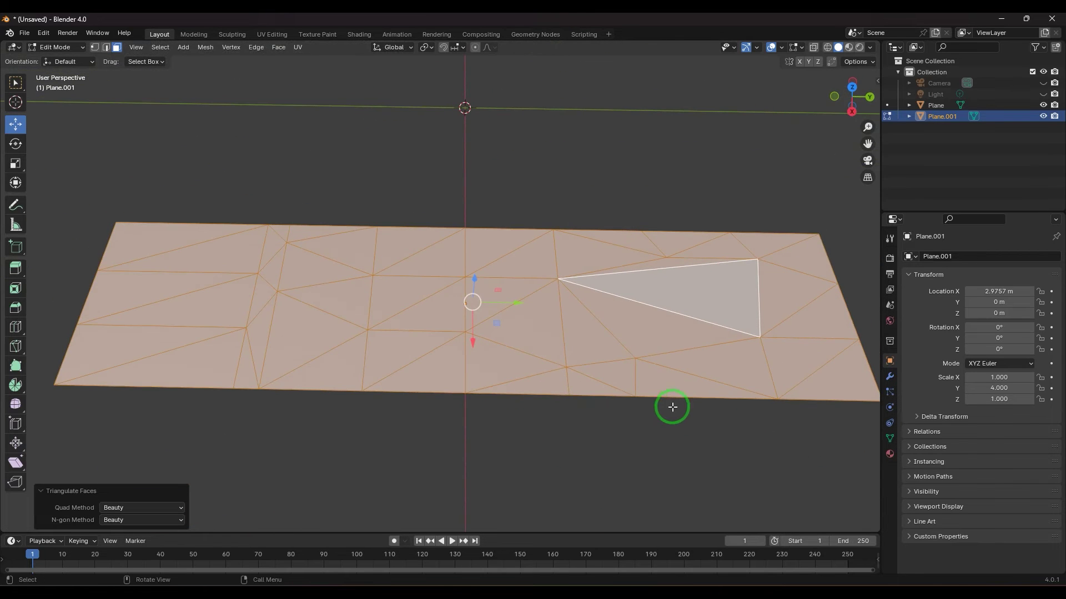
pyautogui.click(148, 509)
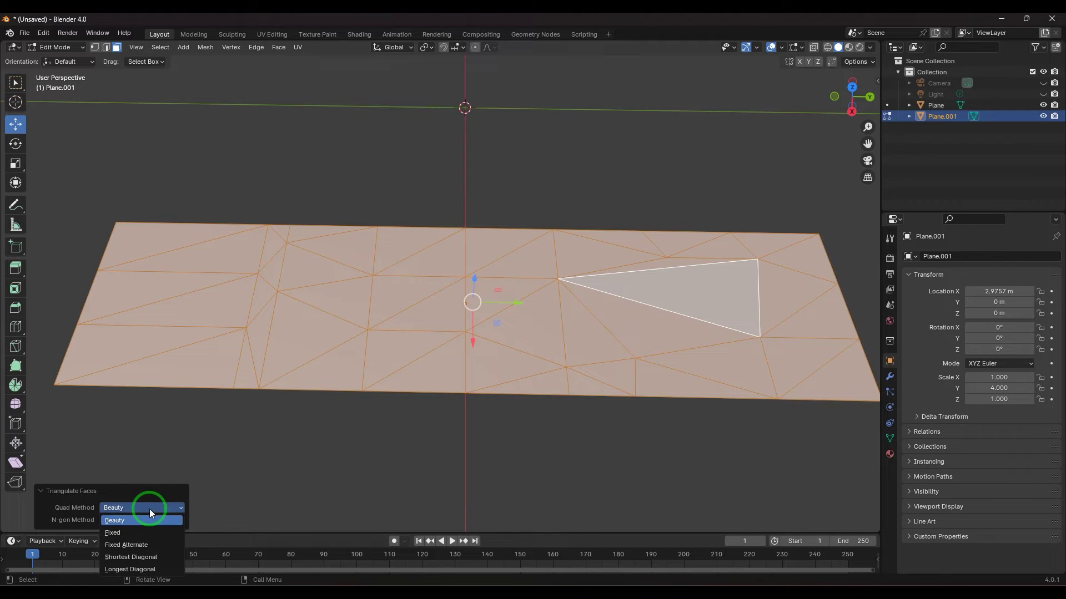
# - Convert the plane's triangles back into quads with Tris to Quads (Alt+J), then select all
pyautogui.click(655, 465)
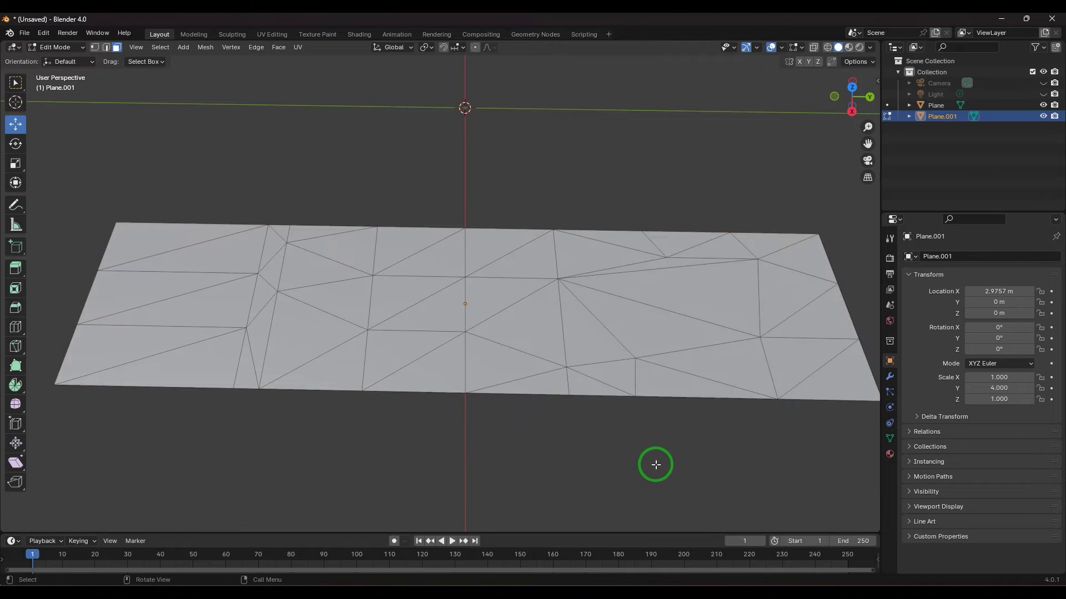
pyautogui.press('a')
pyautogui.hotkey('alt', 'j')
pyautogui.click(647, 452)
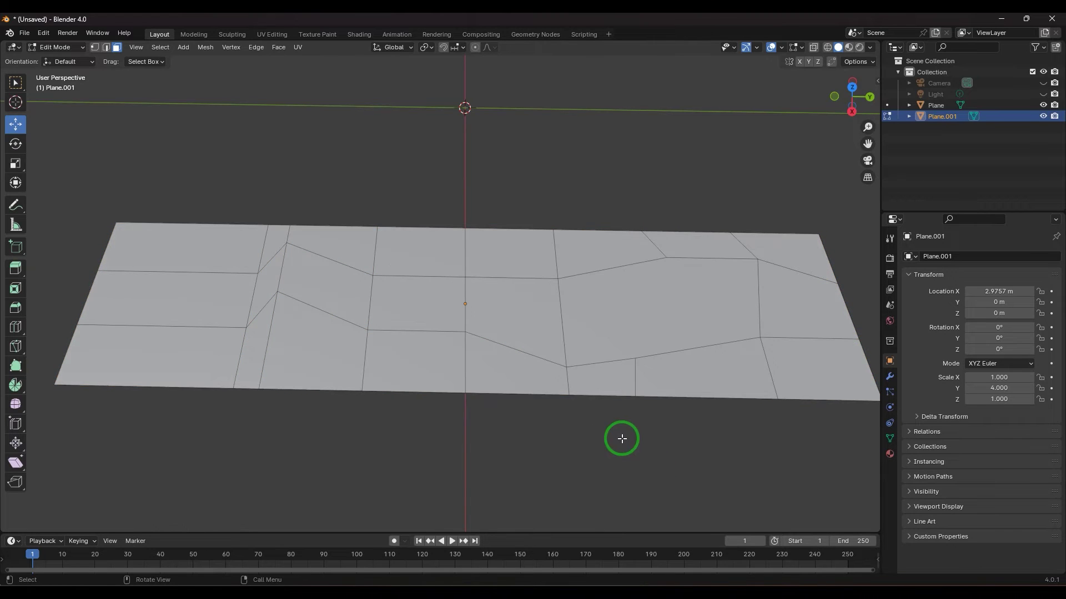
pyautogui.scroll(2, 616, 441)
pyautogui.scroll(2, 595, 428)
pyautogui.scroll(1, 592, 374)
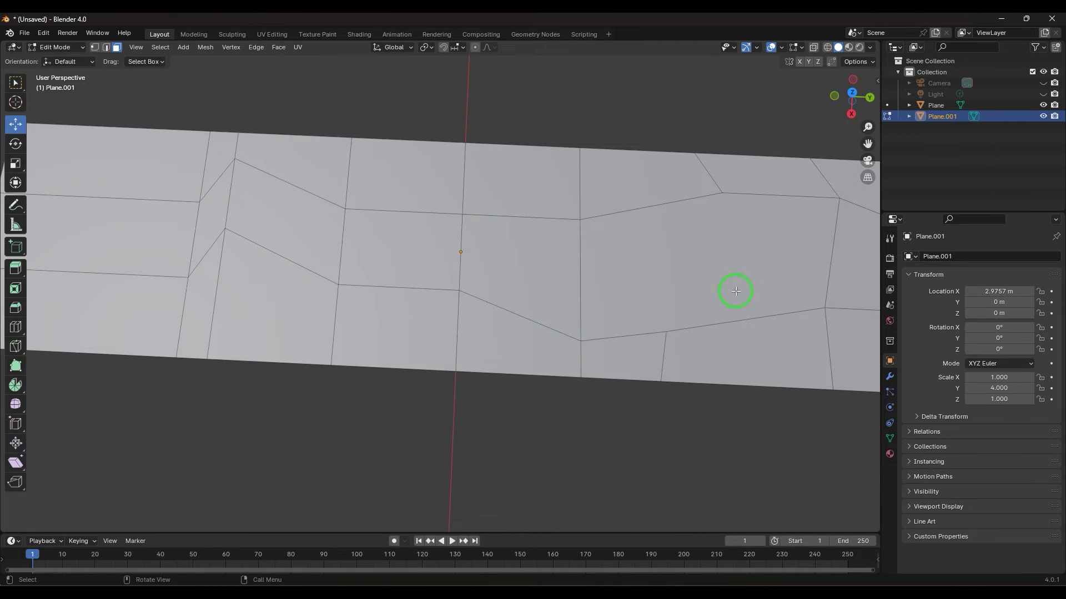
pyautogui.scroll(-3, 736, 290)
pyautogui.scroll(3, 746, 290)
pyautogui.moveTo(772, 284); pyautogui.dragTo(676, 292, button='middle')
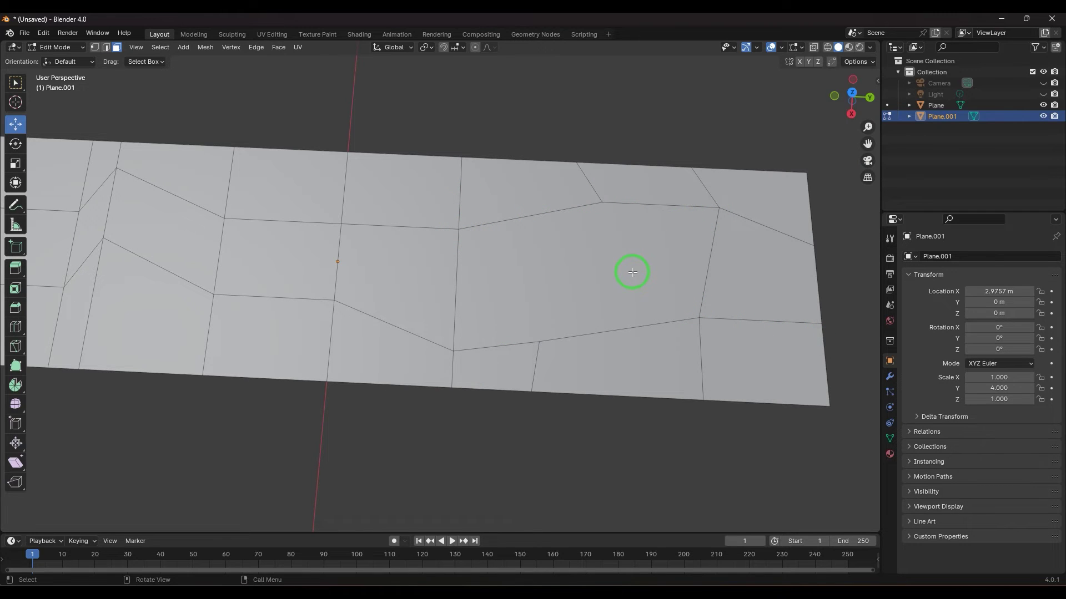
pyautogui.scroll(-2, 633, 272)
pyautogui.scroll(-2, 546, 262)
# - Re-triangulate the plane with Ctrl+T and change Quad Method from Beauty to Fixed
pyautogui.moveTo(130, 172); pyautogui.dragTo(599, 365)
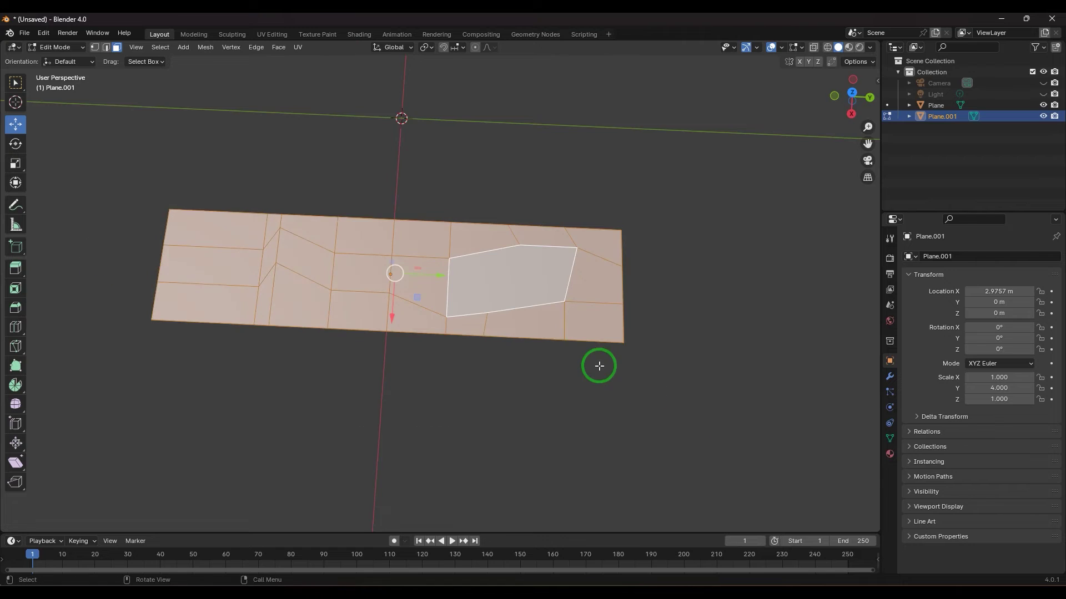
pyautogui.scroll(1, 599, 365)
pyautogui.hotkey('ctrl', 't')
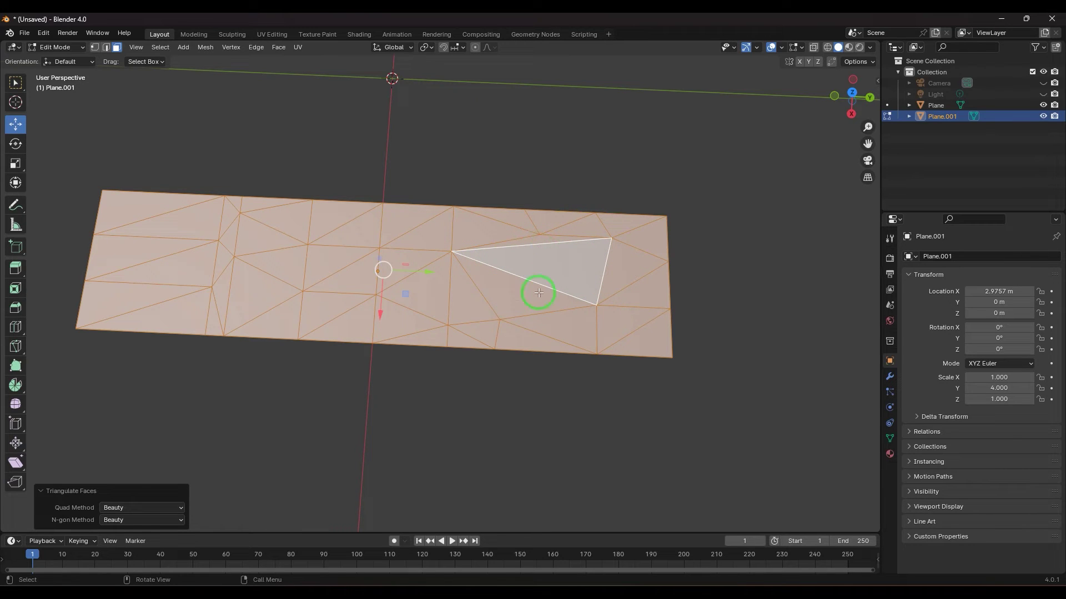
pyautogui.click(134, 508)
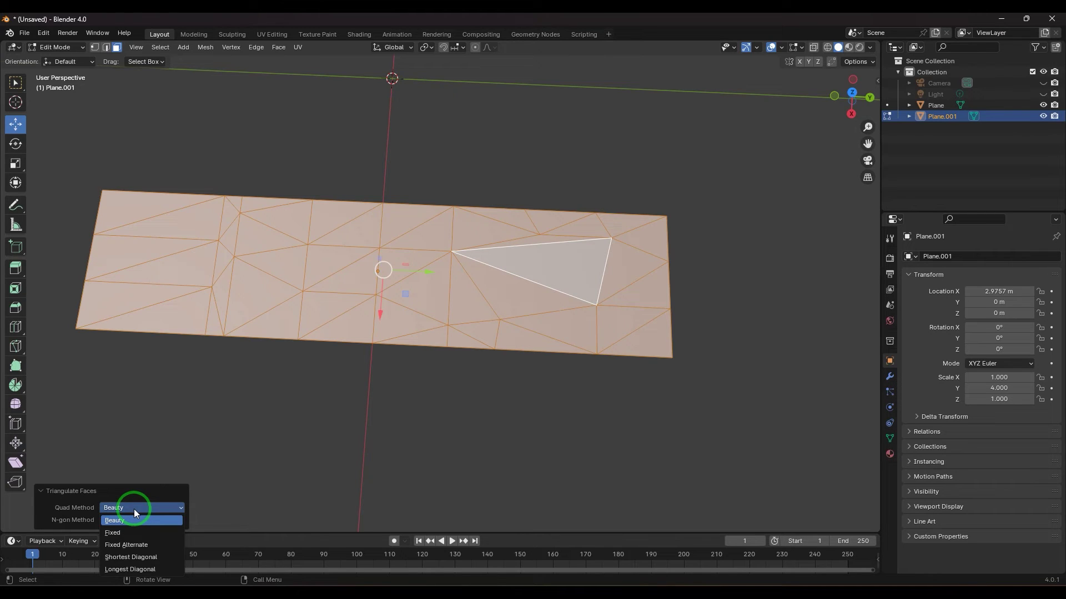
pyautogui.click(156, 502)
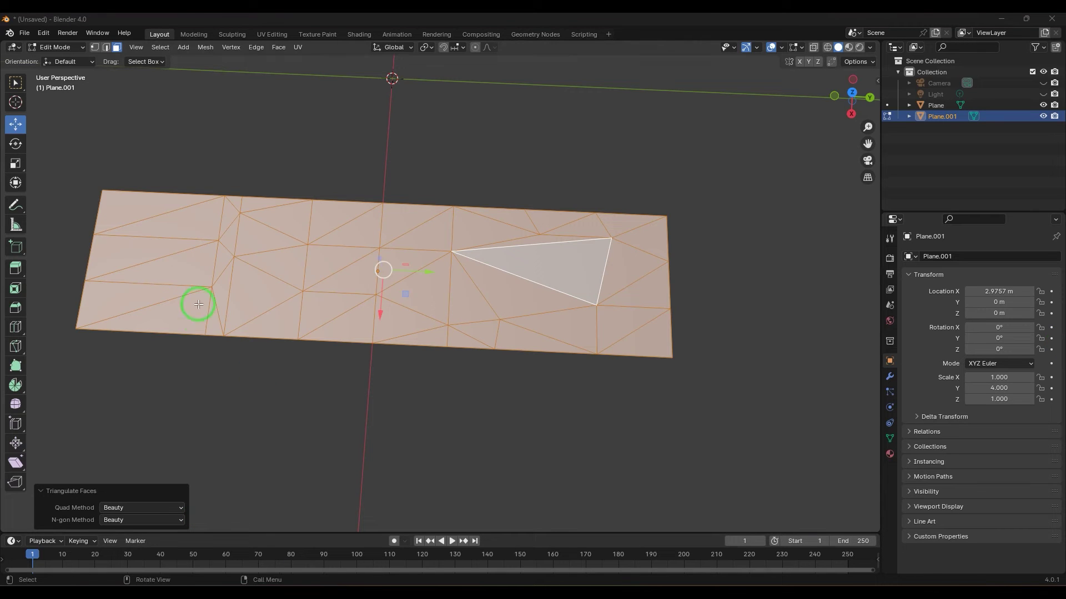
pyautogui.click(164, 508)
pyautogui.click(152, 533)
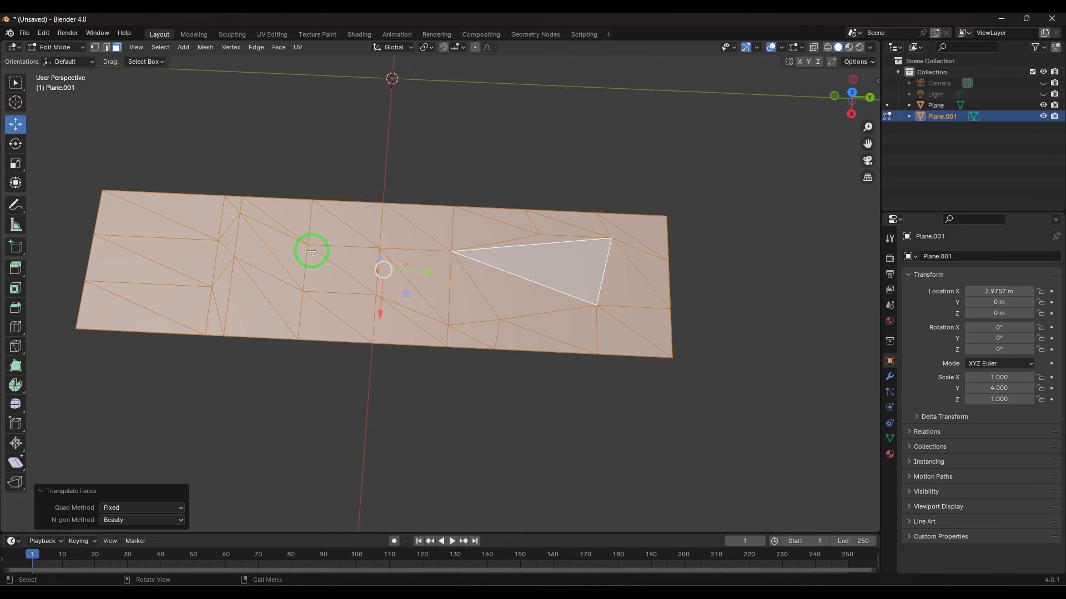
# - Switch Quad Method to Fixed Alternate, then Shortest Diagonal, then Longest Diagonal
pyautogui.click(129, 506)
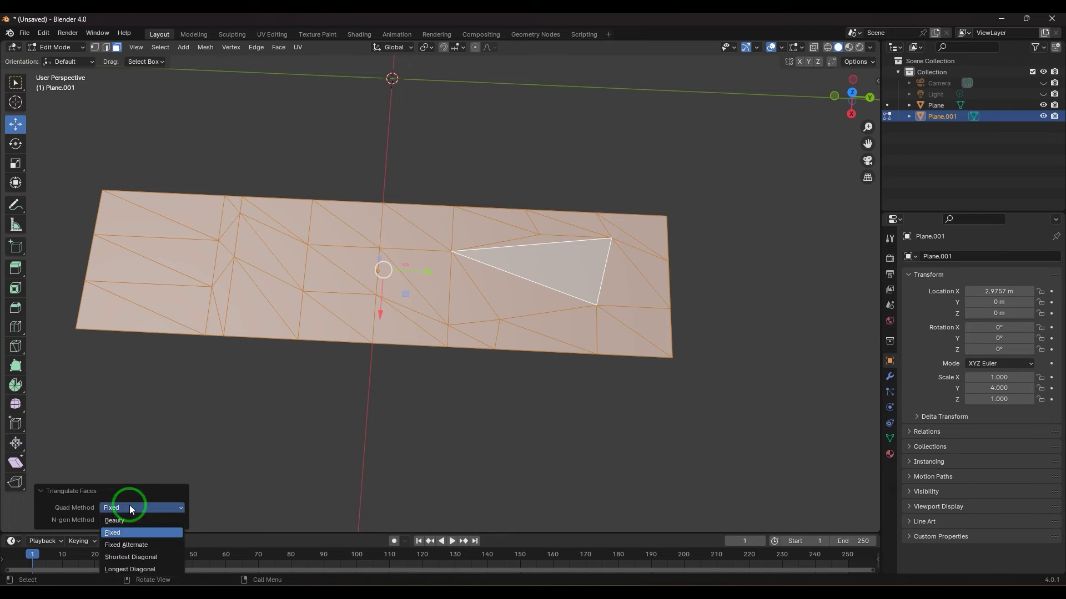
pyautogui.click(132, 544)
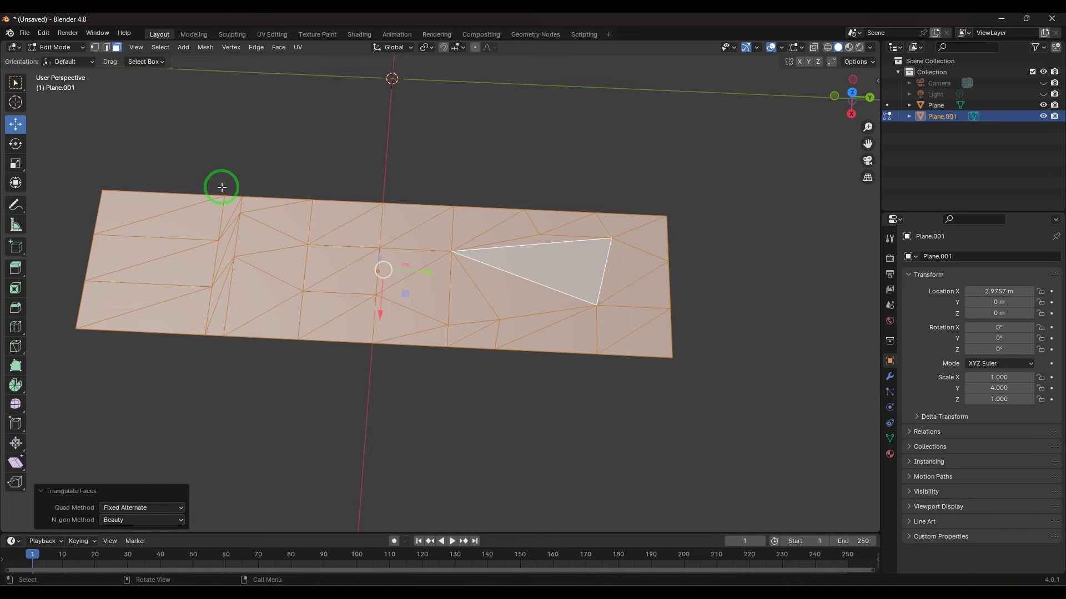
pyautogui.click(157, 505)
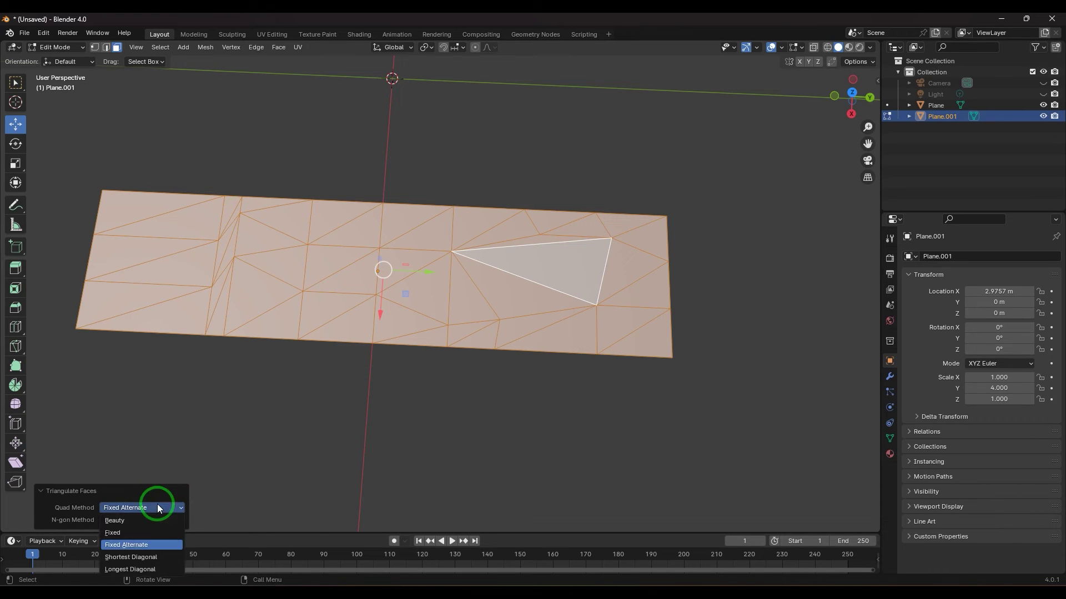
pyautogui.click(158, 558)
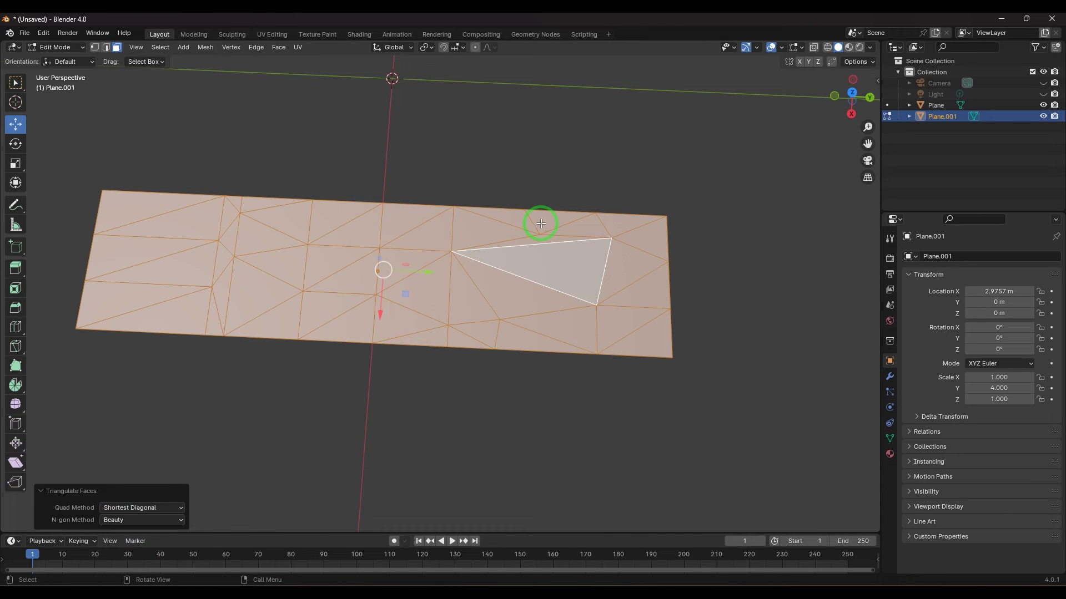
pyautogui.scroll(1, 511, 309)
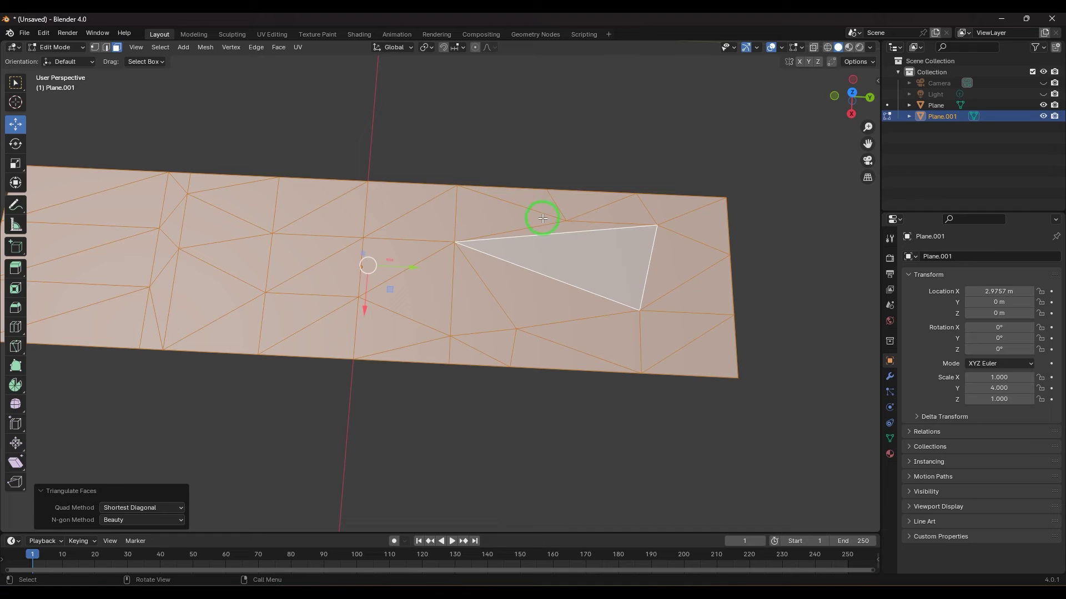
pyautogui.click(130, 510)
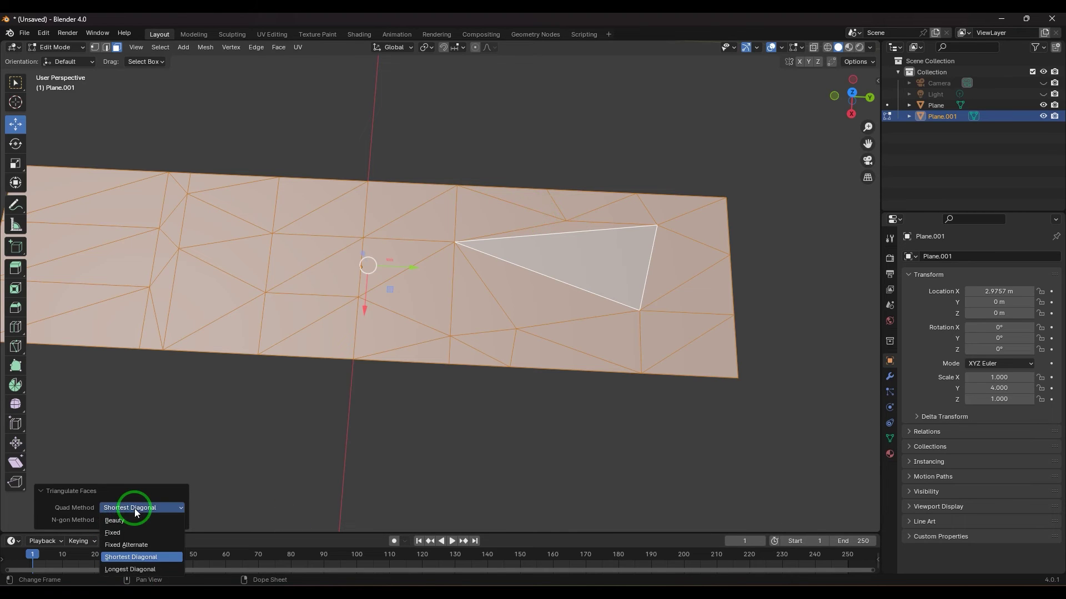
pyautogui.click(134, 561)
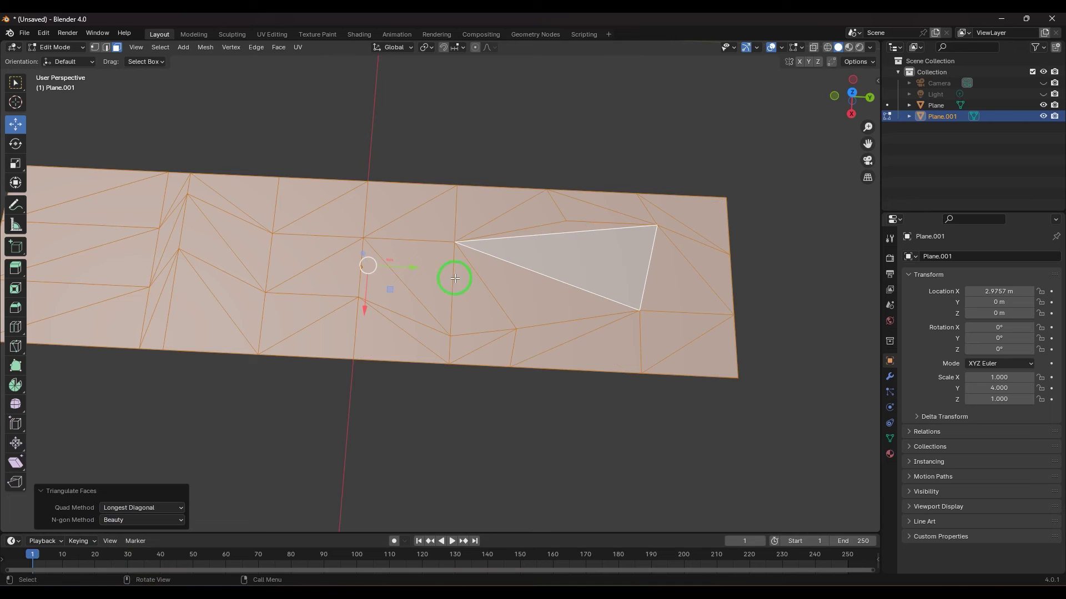
pyautogui.click(159, 510)
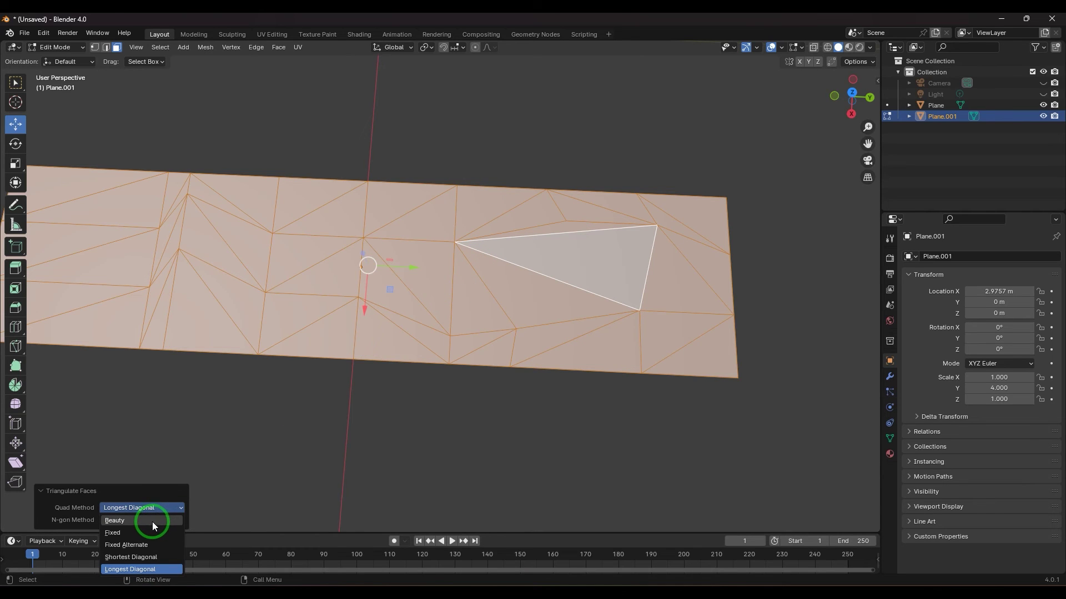
# - Set N-gon Method to Clip, then switch it back to Beauty
pyautogui.click(123, 521)
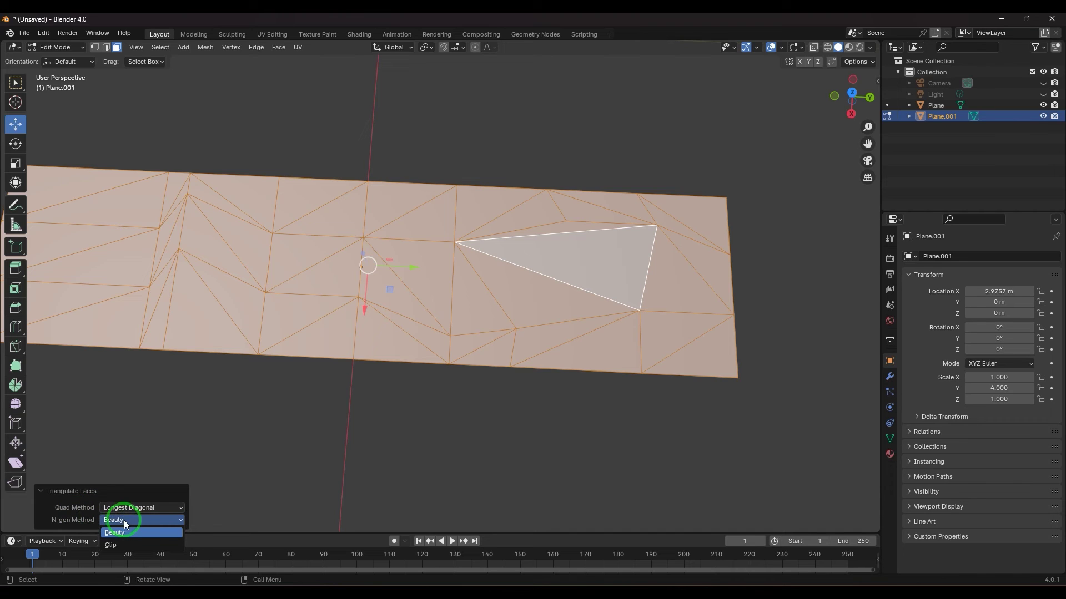
pyautogui.click(131, 531)
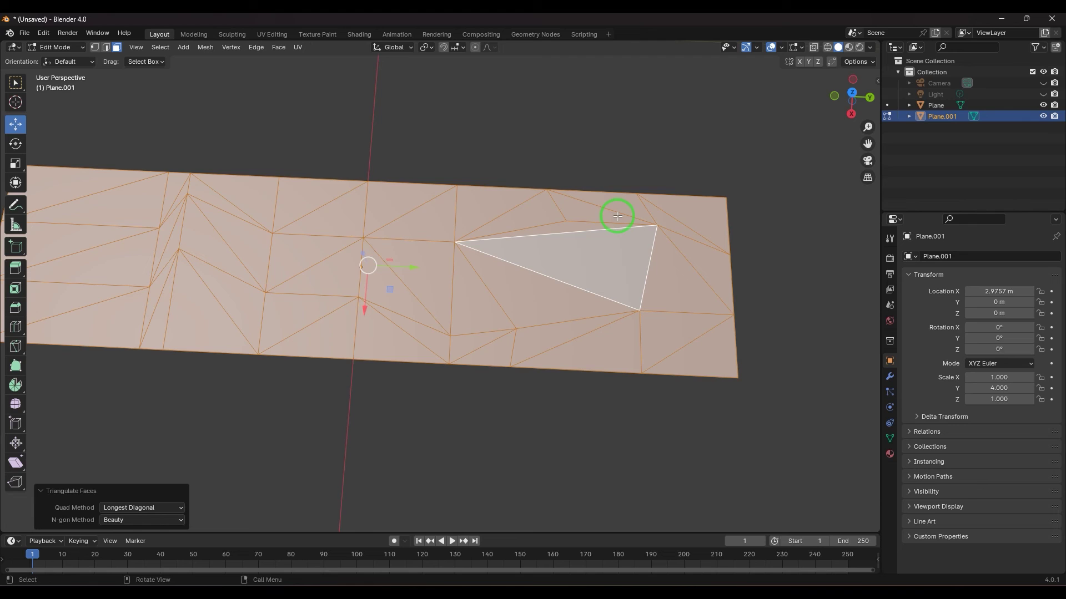
pyautogui.click(118, 518)
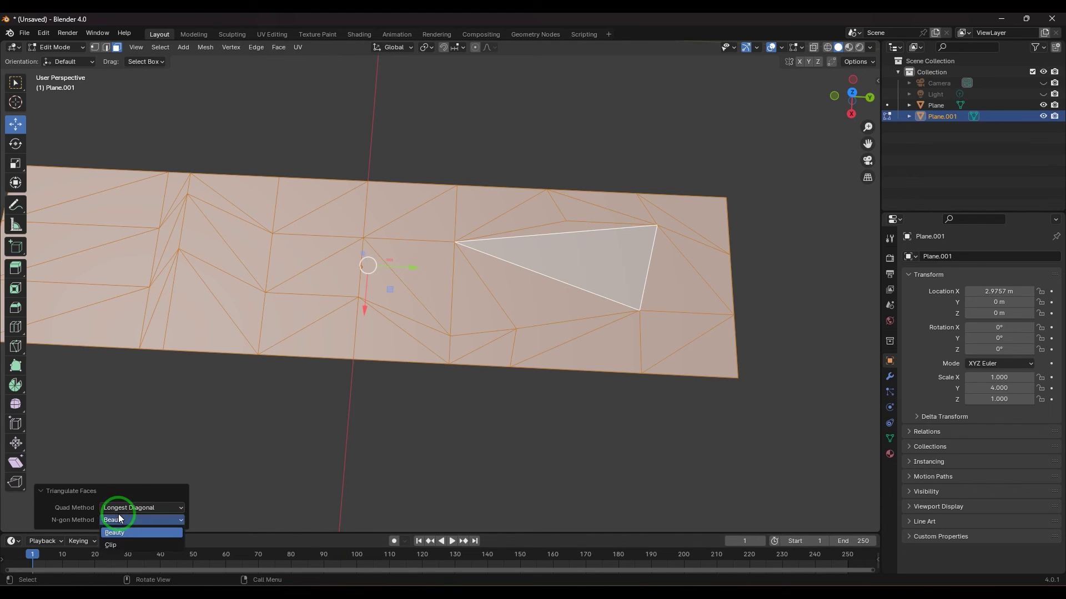
pyautogui.click(118, 545)
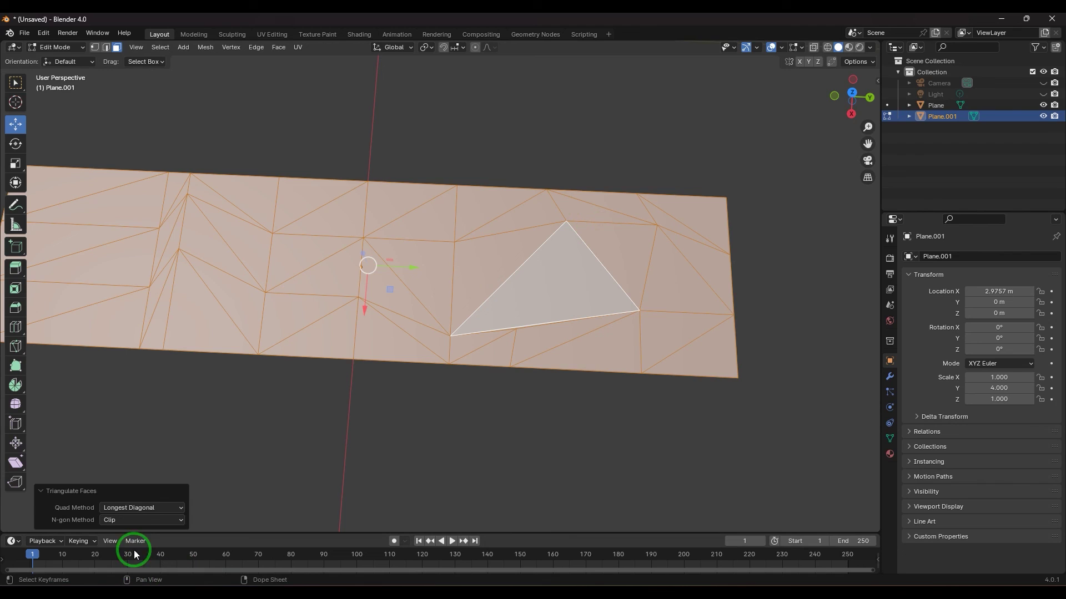
pyautogui.click(149, 521)
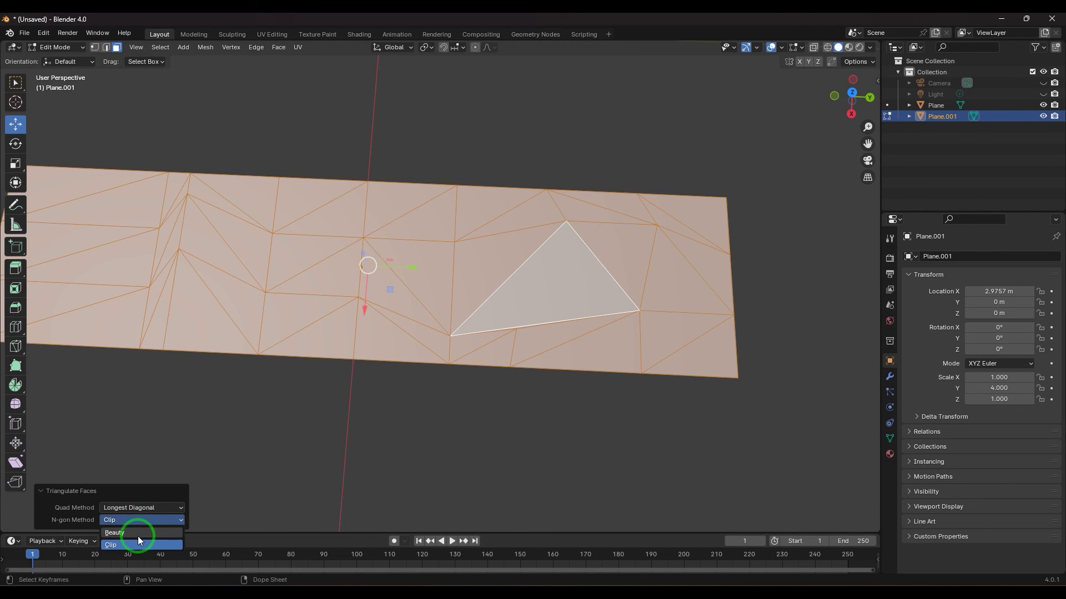
pyautogui.click(138, 534)
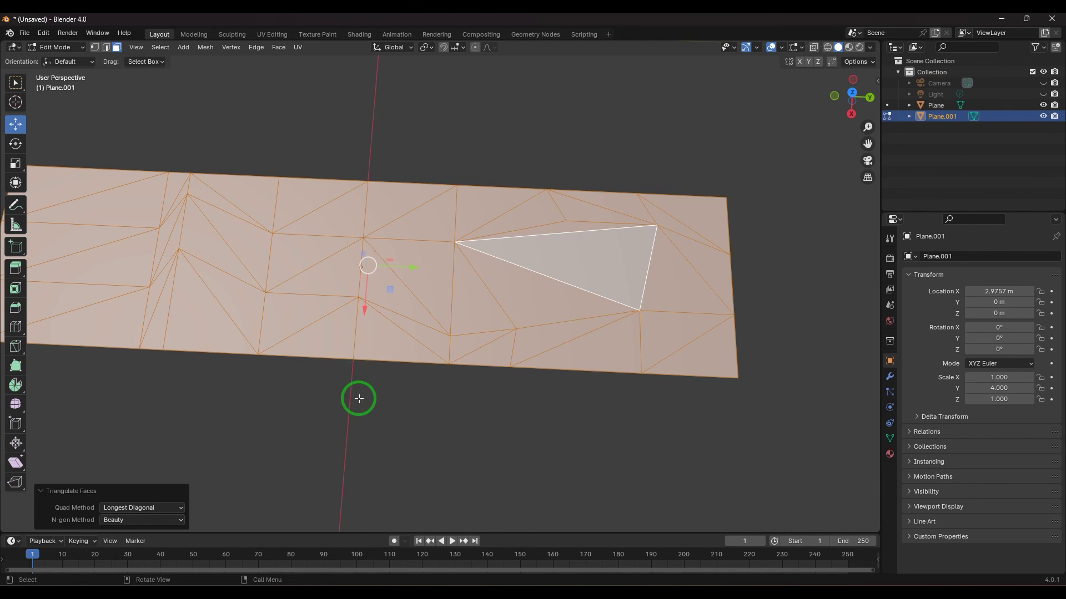
pyautogui.scroll(-2, 359, 399)
pyautogui.scroll(-3, 359, 399)
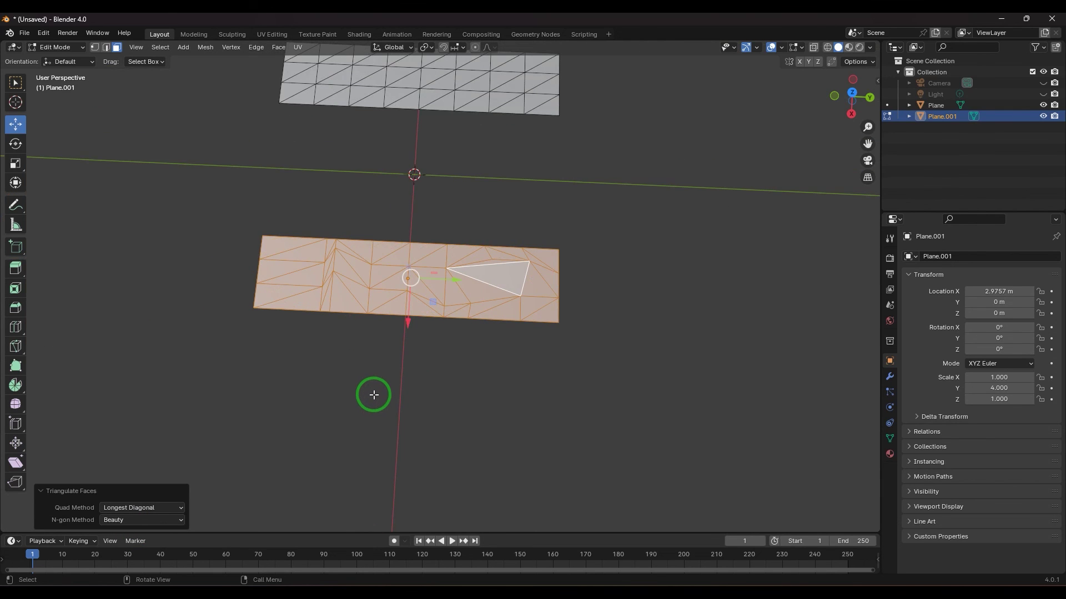